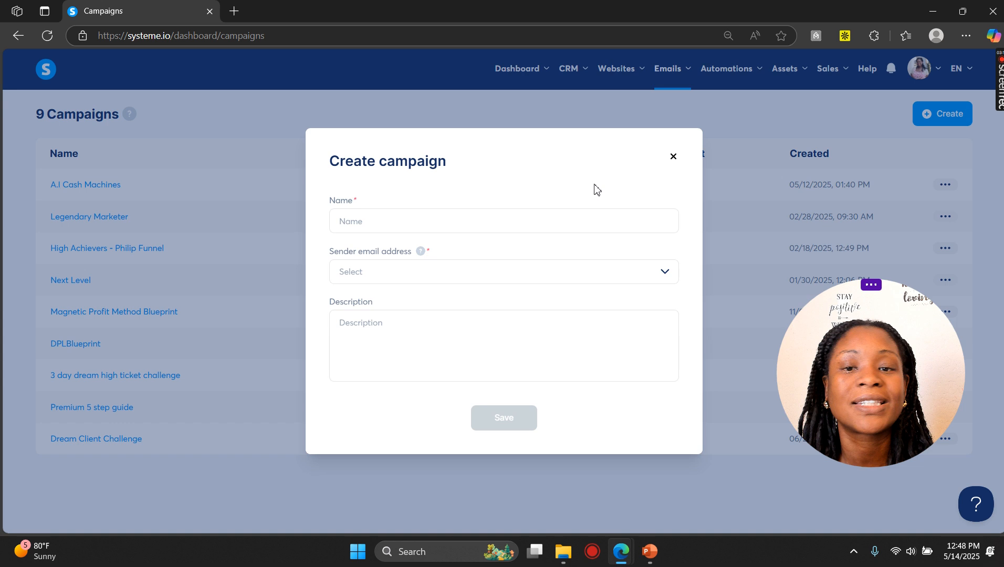
# Step: Create a campaign named "Test email" with the support sender address and the description "test email"
pyautogui.click(398, 216)
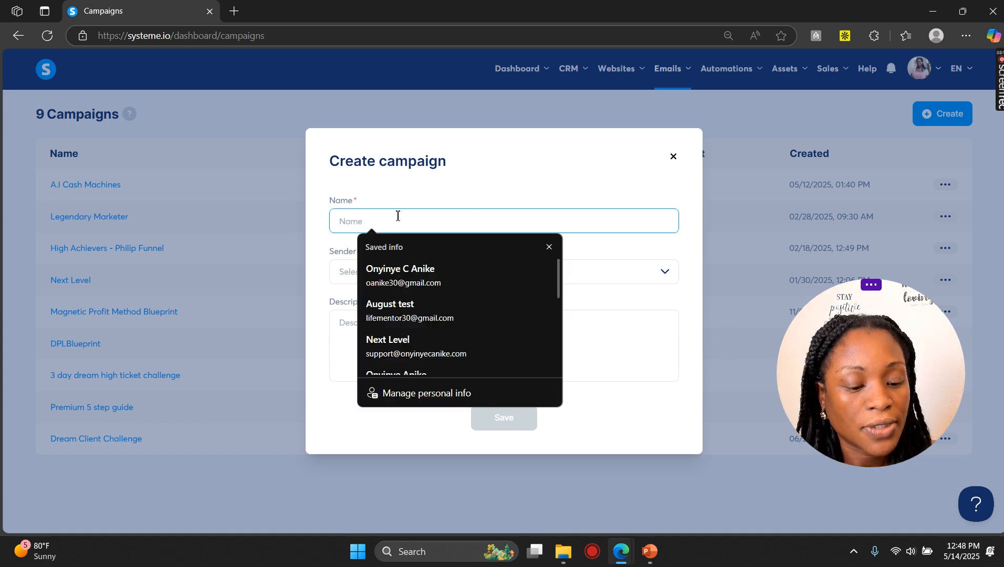
pyautogui.write('Te')
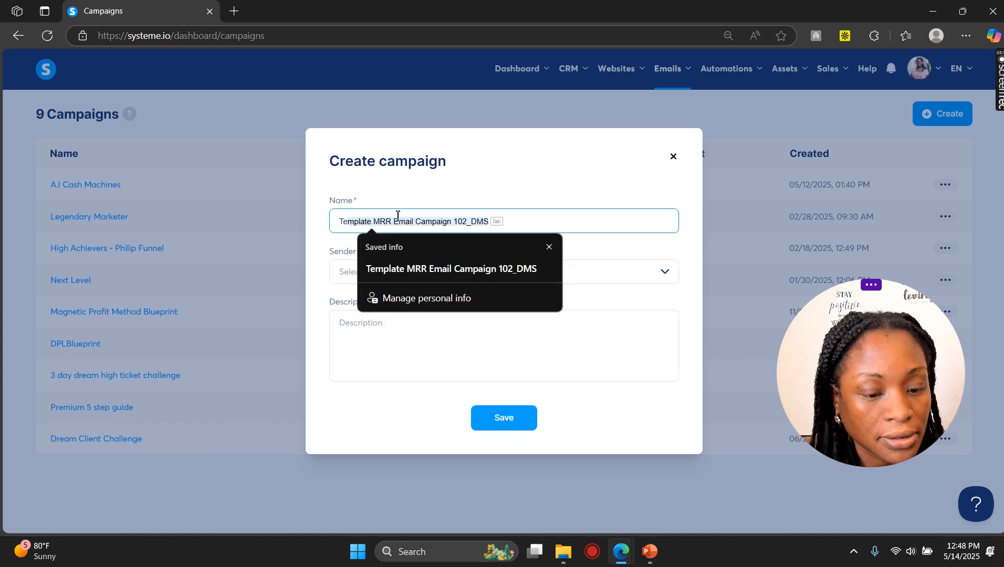
pyautogui.write('st email')
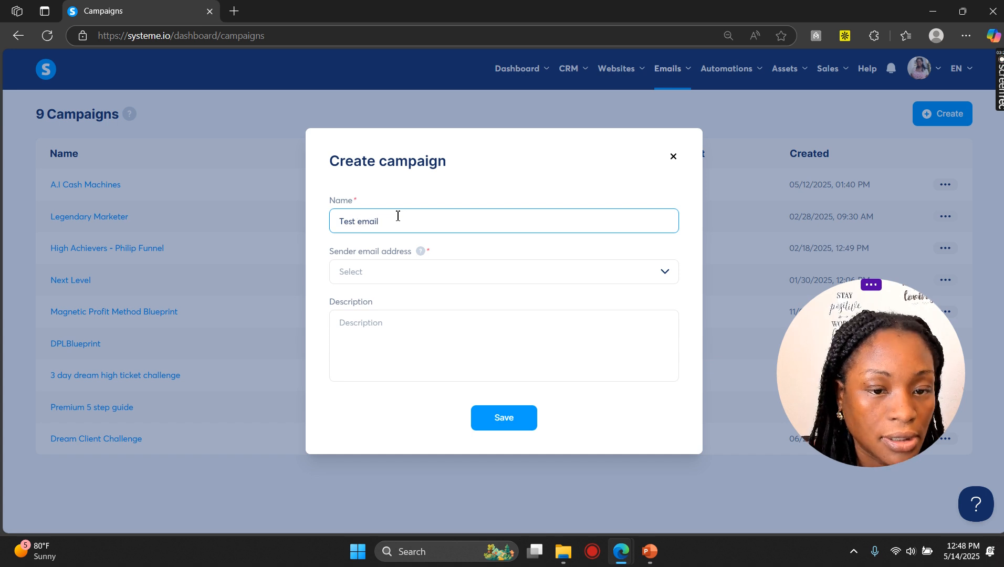
pyautogui.click(372, 273)
pyautogui.click(399, 300)
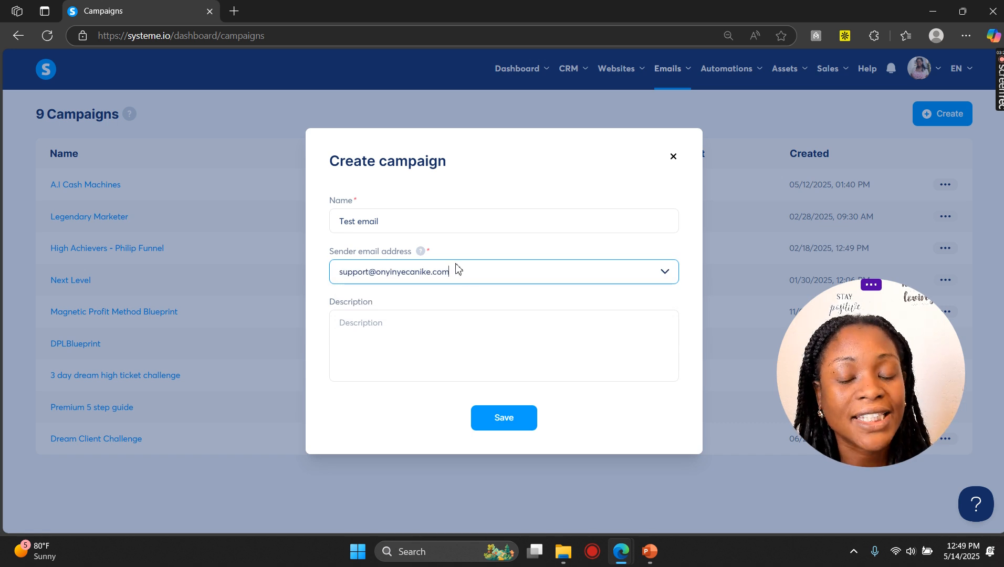
pyautogui.click(372, 331)
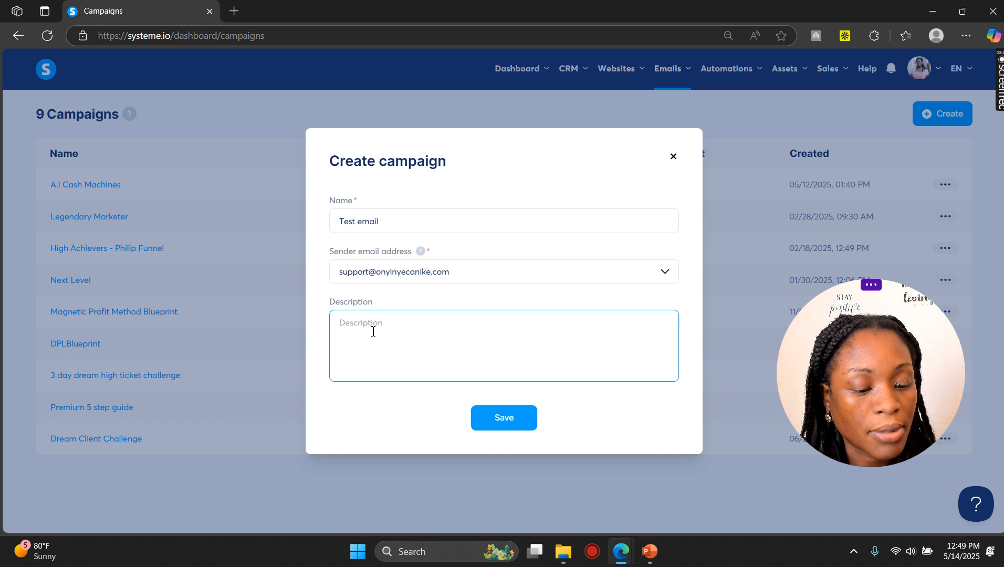
pyautogui.write('test email')
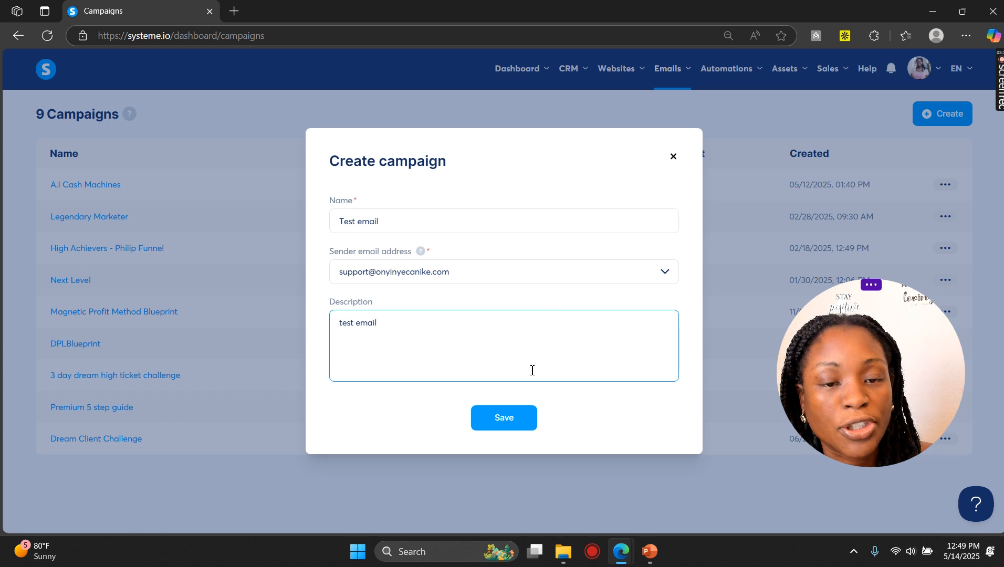
pyautogui.click(521, 417)
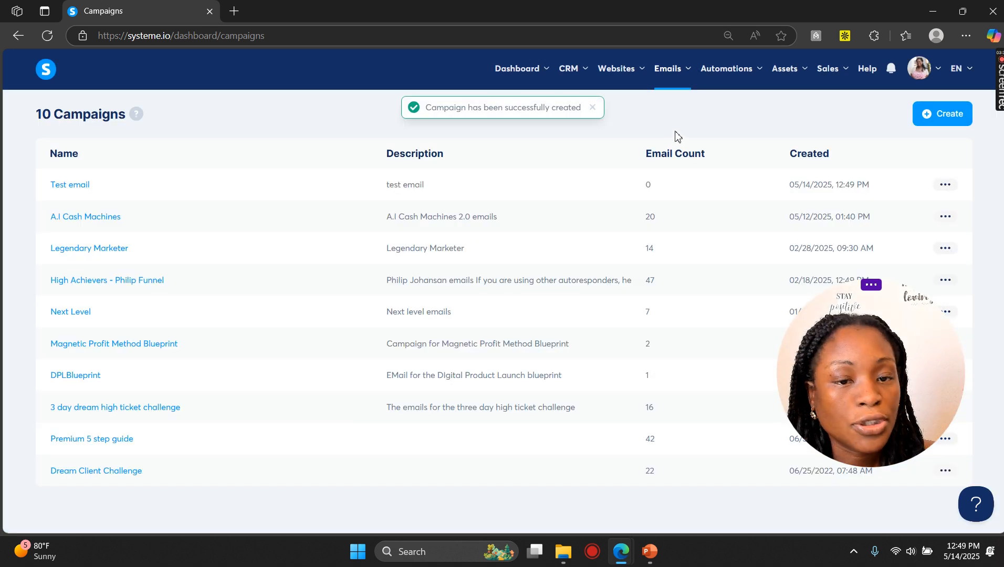
# Step: Open the Test email campaign and create a campaign step with the subject "Test 1", using the classic editor
pyautogui.click(69, 188)
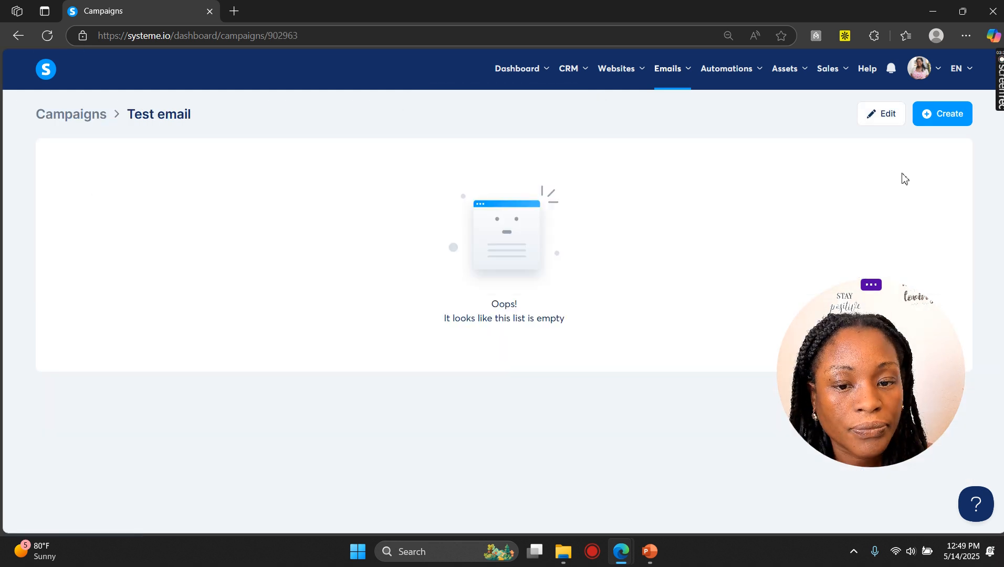
pyautogui.click(952, 120)
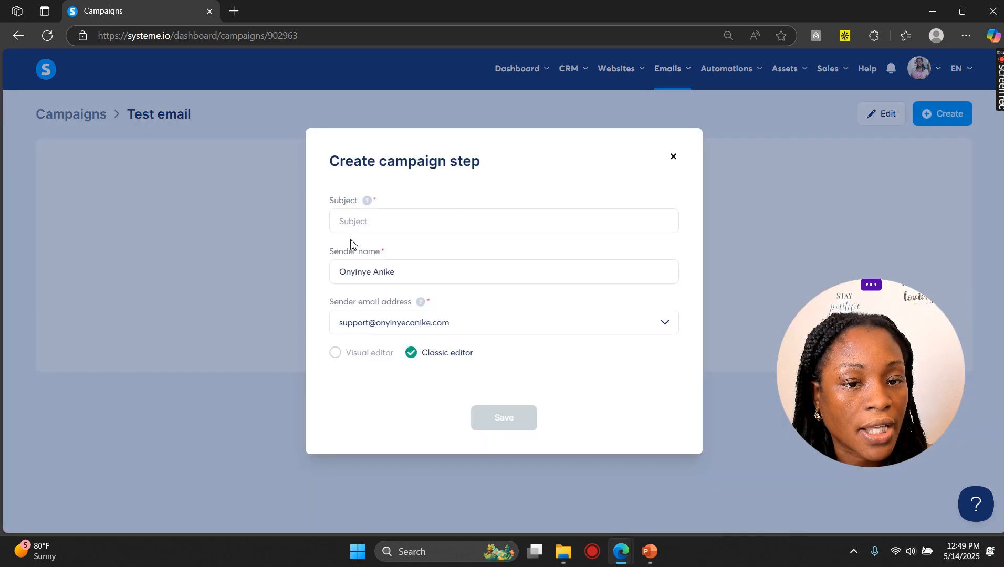
pyautogui.click(361, 217)
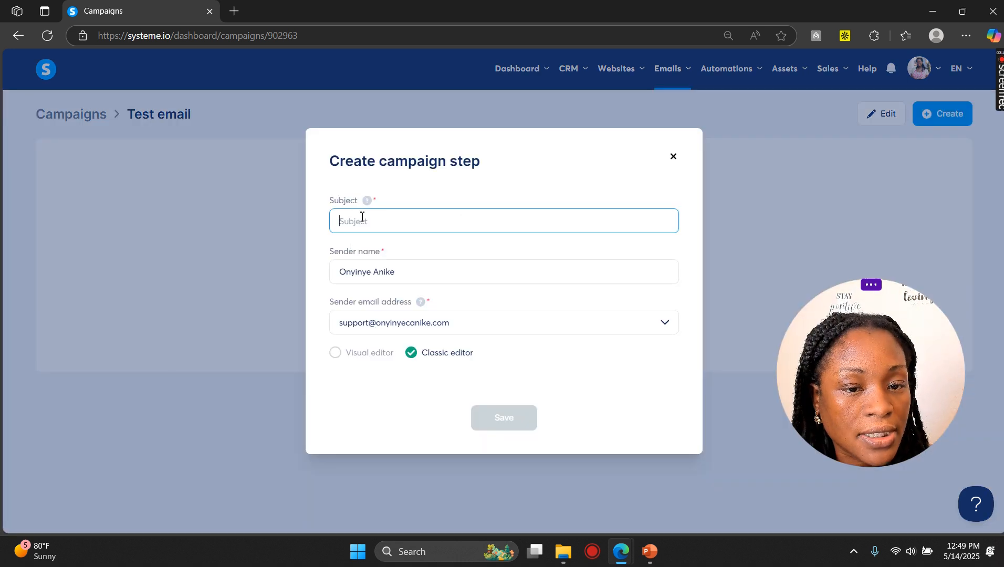
pyautogui.write('Test 1')
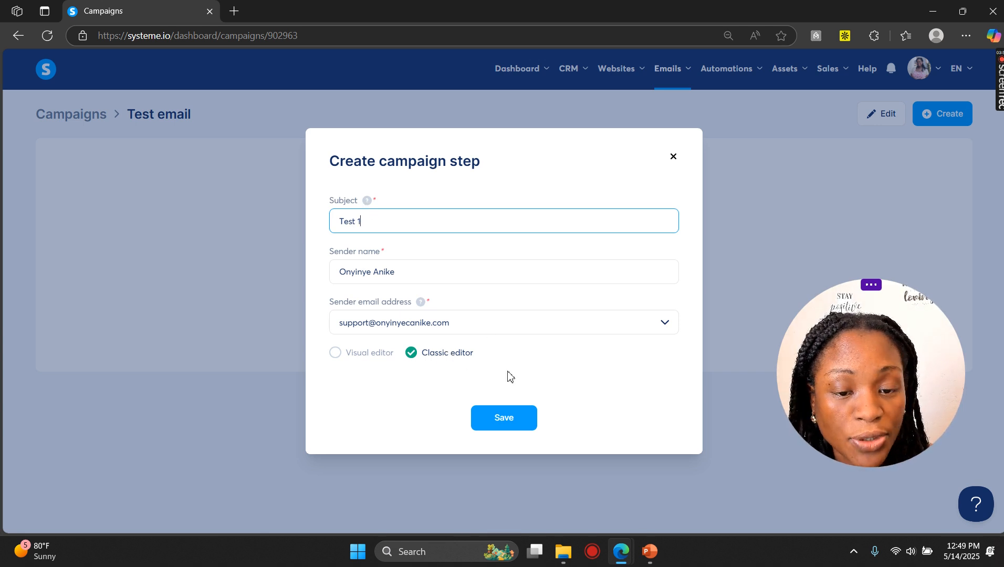
pyautogui.click(503, 423)
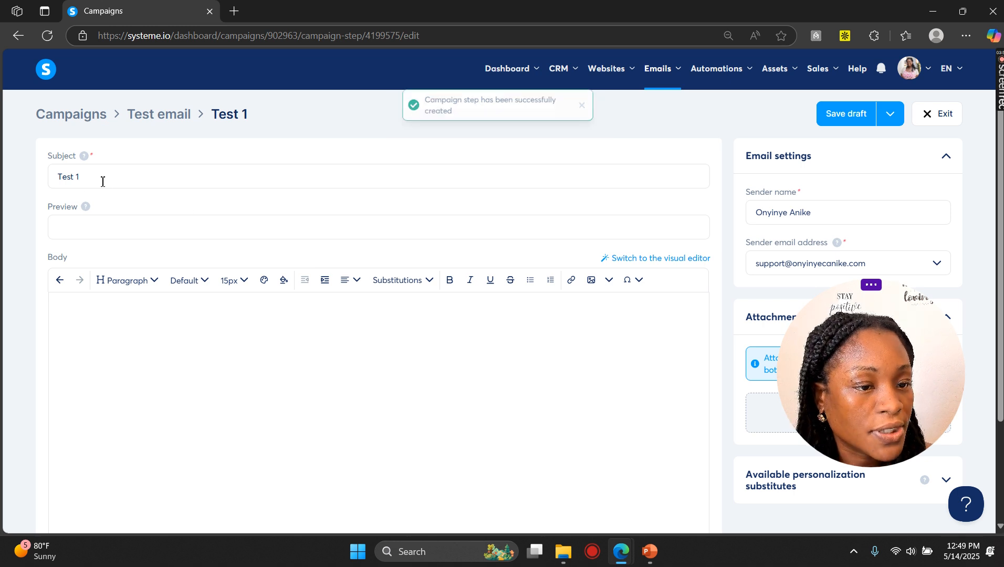
# Step: Write the email body as spaced lines: "Test email # 1", "Intro", "My story" and "What I promote and WHy"
pyautogui.click(175, 345)
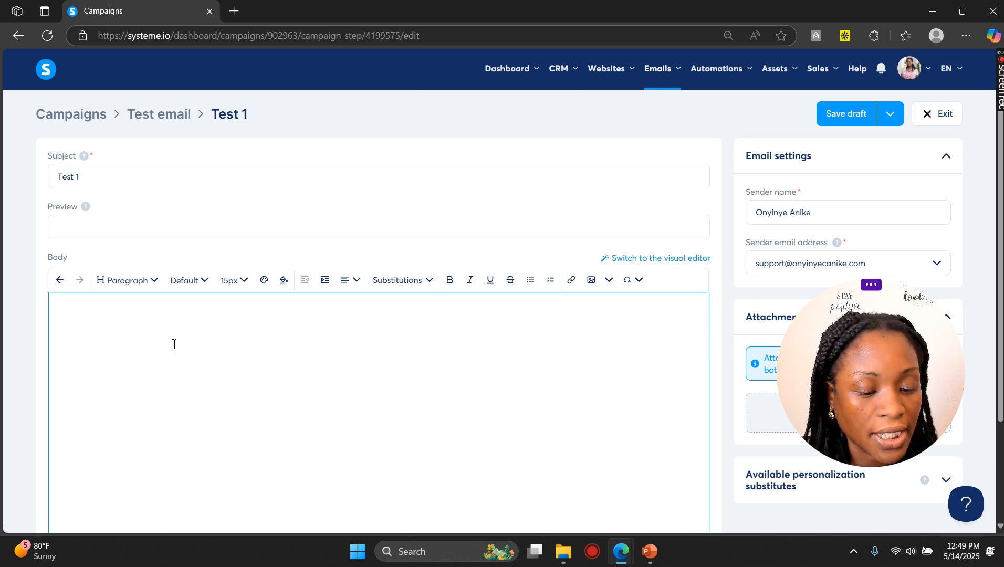
pyautogui.write('Test email # 1')
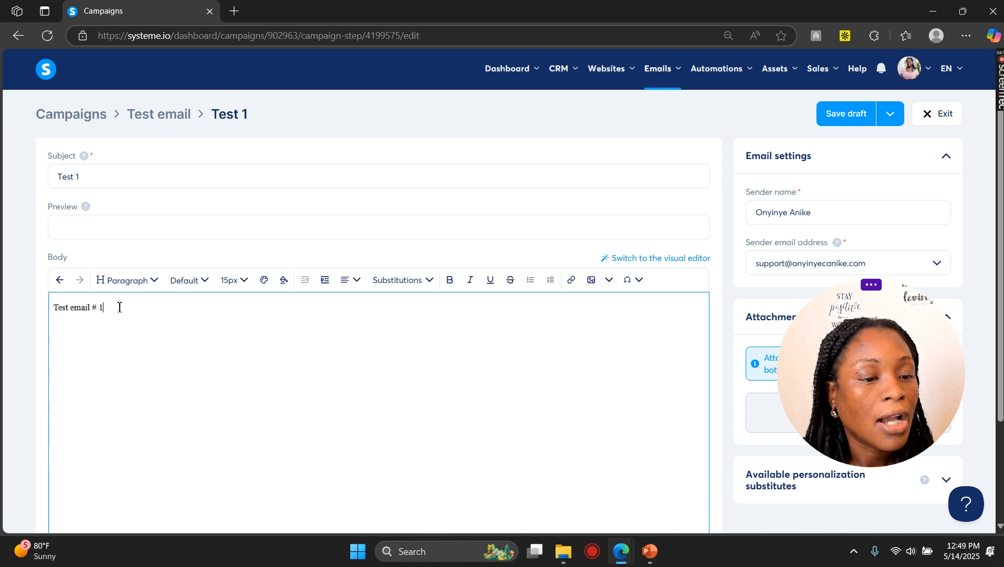
pyautogui.press('Return')
pyautogui.press('Return')
pyautogui.write('Intro')
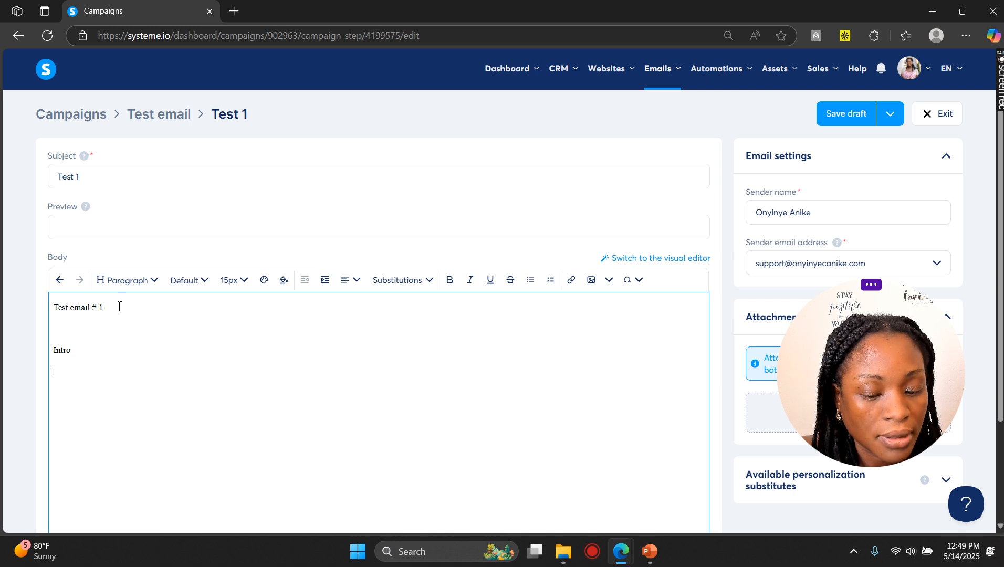
pyautogui.press('Return')
pyautogui.write('My ')
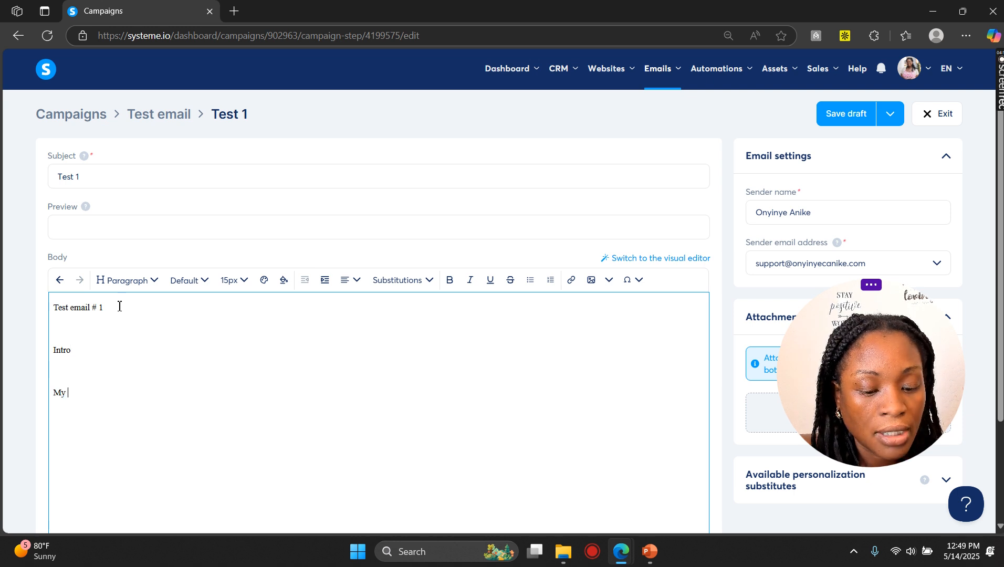
pyautogui.write('story  Wha')
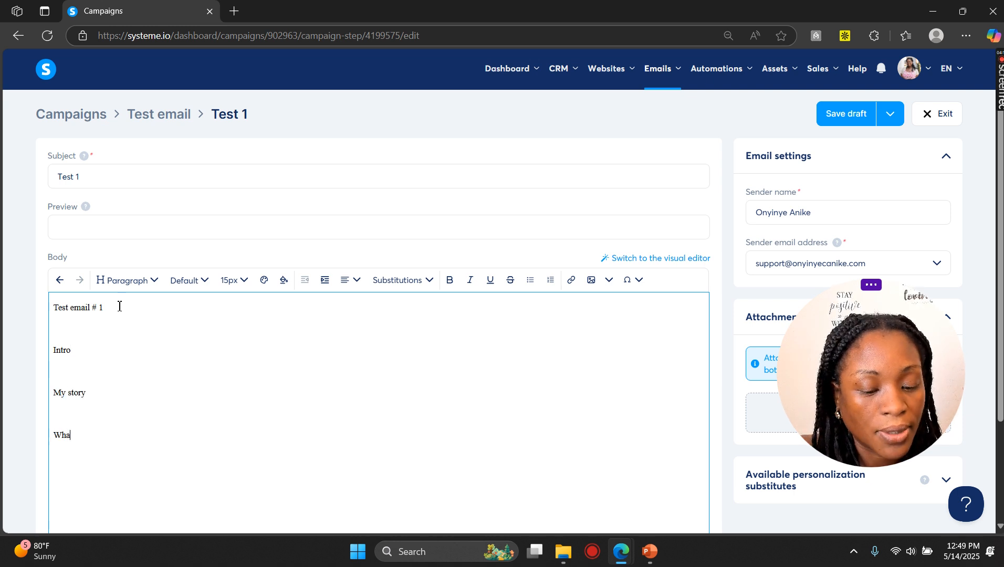
pyautogui.write('t I promote and WHy')
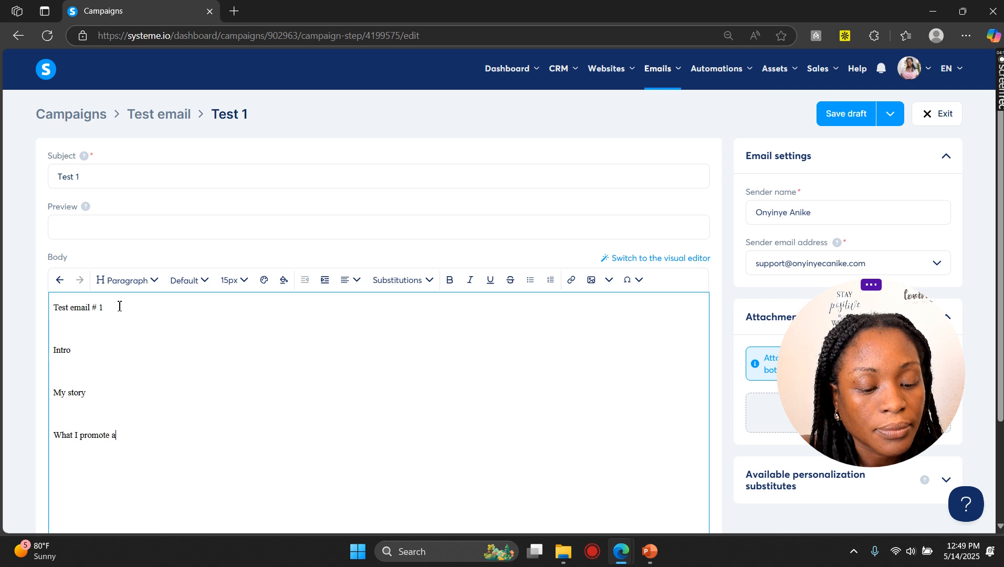
pyautogui.press('Return')
pyautogui.press('Return')
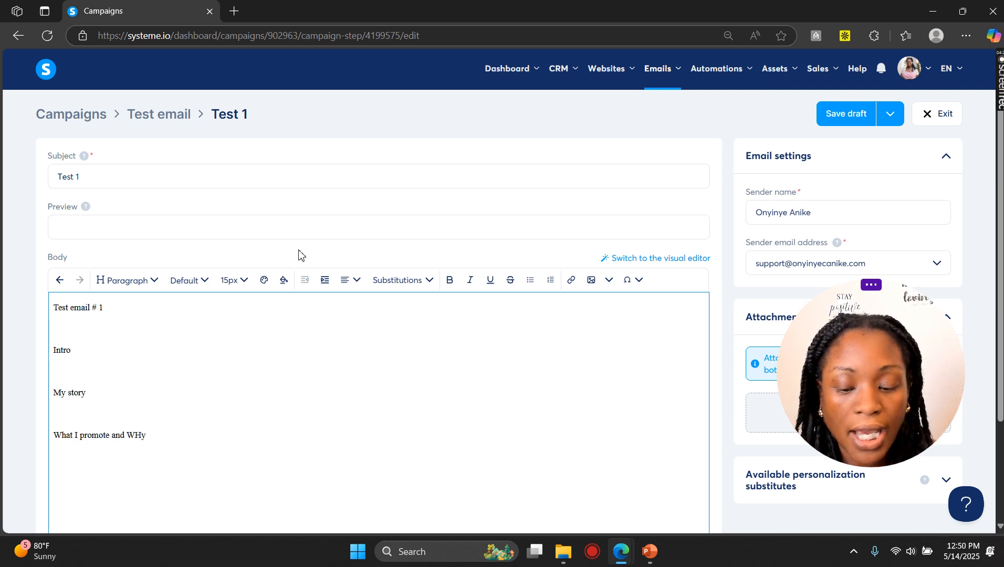
# Step: Upload the ai_cash_machines_logo image from the Zach 2025 folder for use in the email body
pyautogui.scroll(-1, 336, 284)
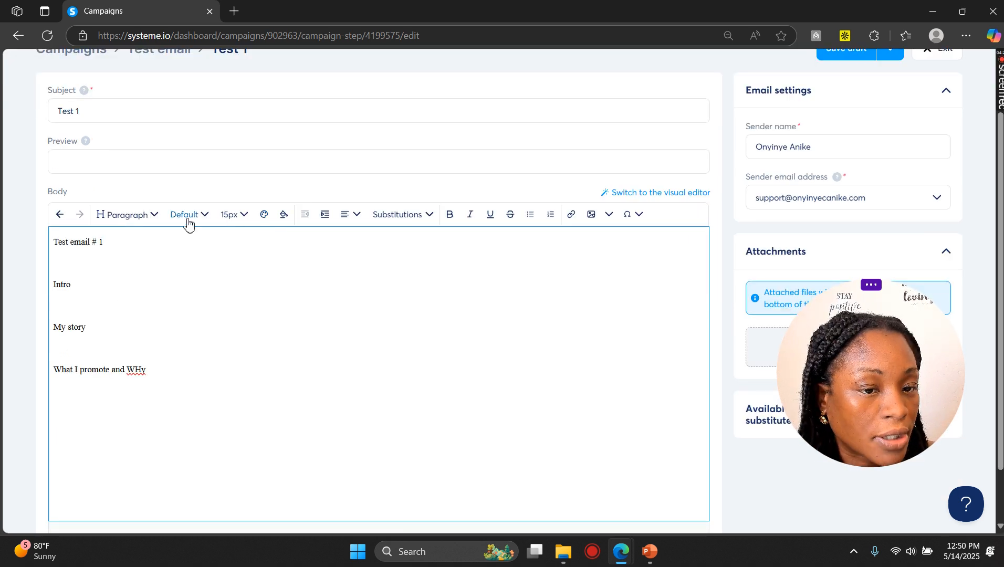
pyautogui.click(592, 215)
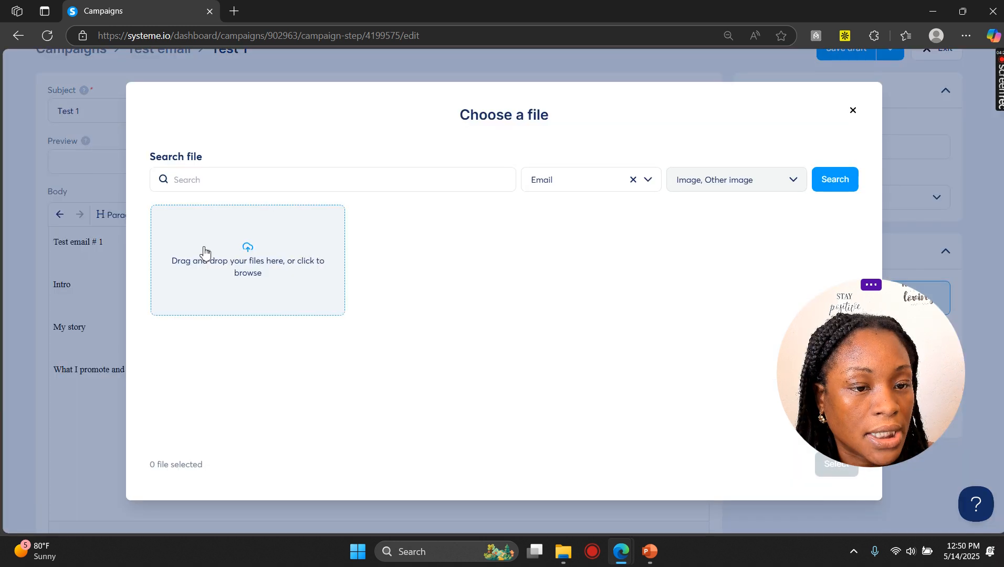
pyautogui.click(250, 250)
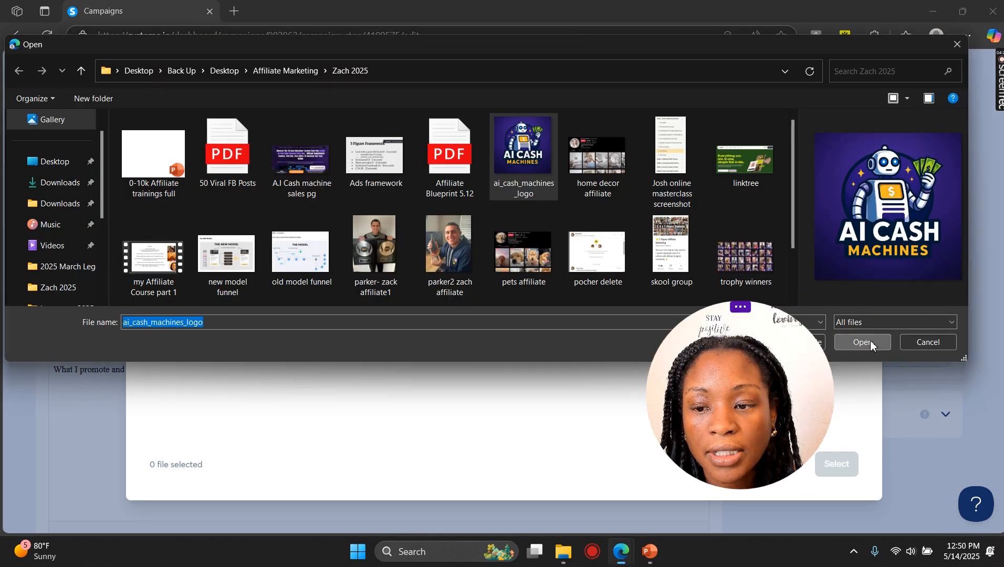
pyautogui.click(871, 342)
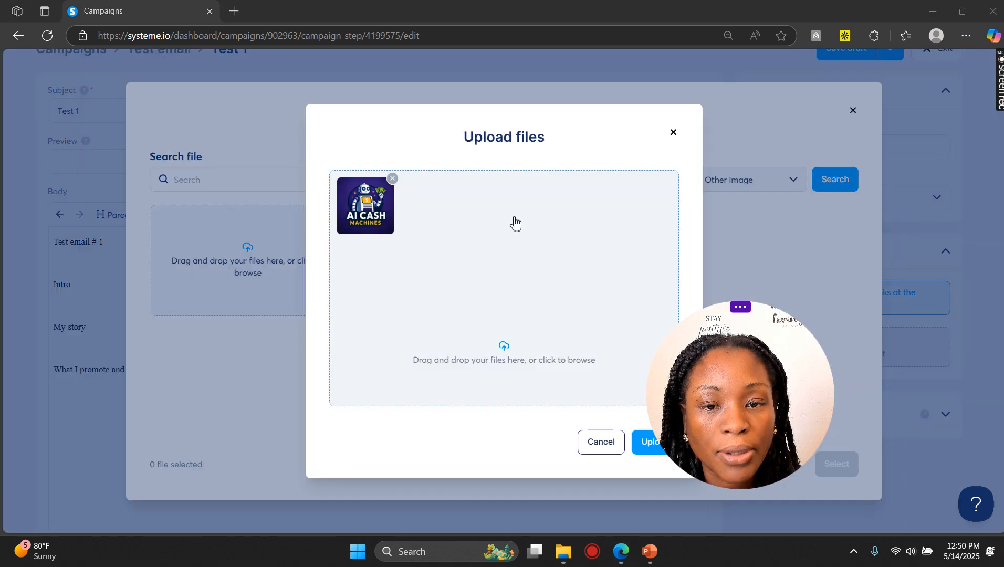
pyautogui.moveTo(755, 331); pyautogui.dragTo(798, 268)
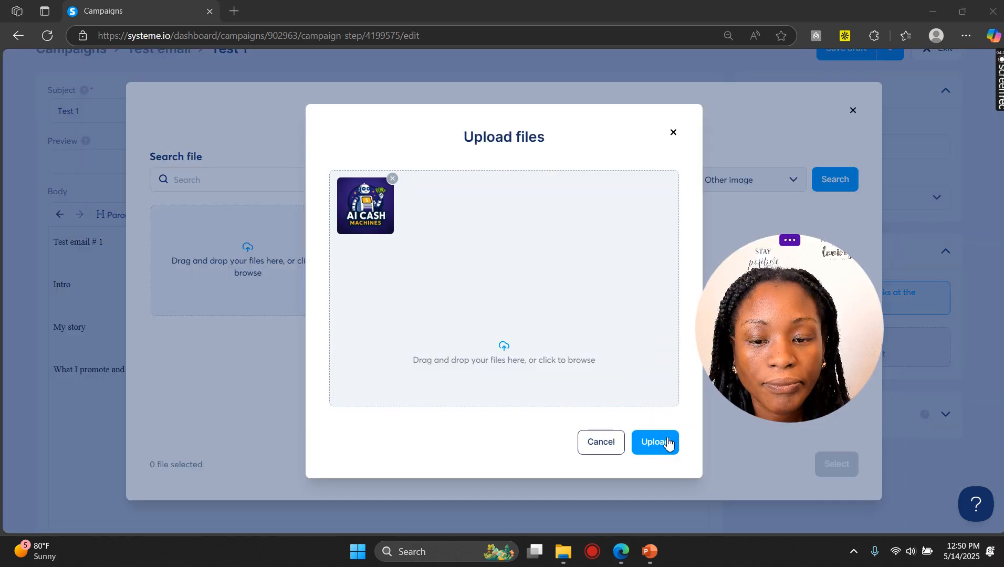
pyautogui.click(665, 443)
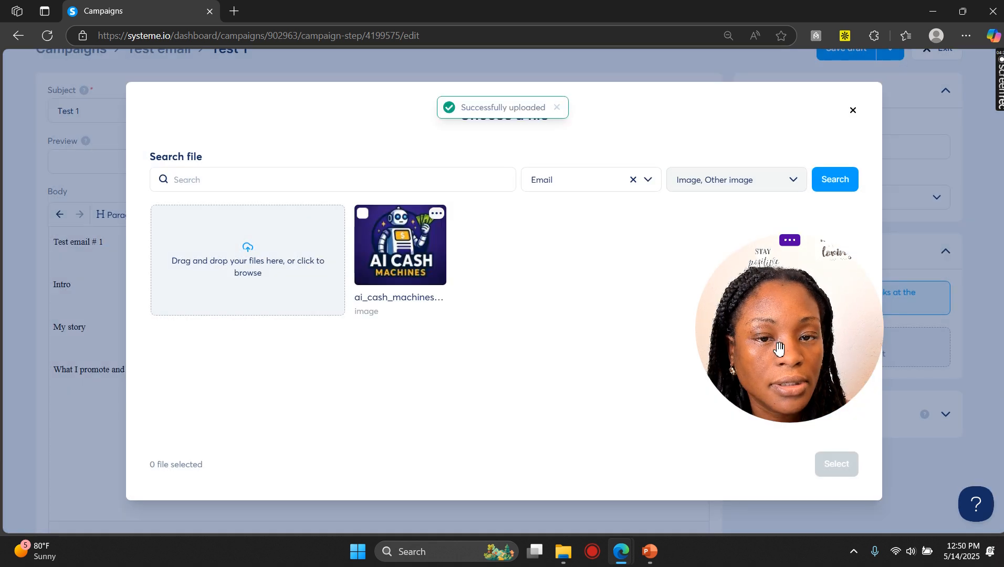
# Step: Insert the uploaded AI Cash Machines logo below the body text and shrink it to about 22% width
pyautogui.moveTo(746, 333); pyautogui.dragTo(607, 249)
pyautogui.click(391, 251)
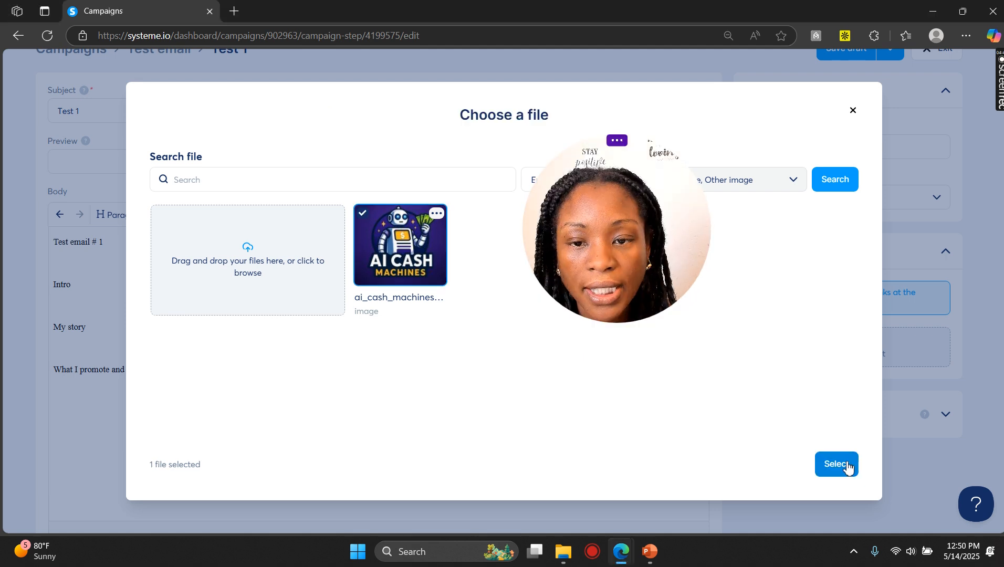
pyautogui.click(847, 467)
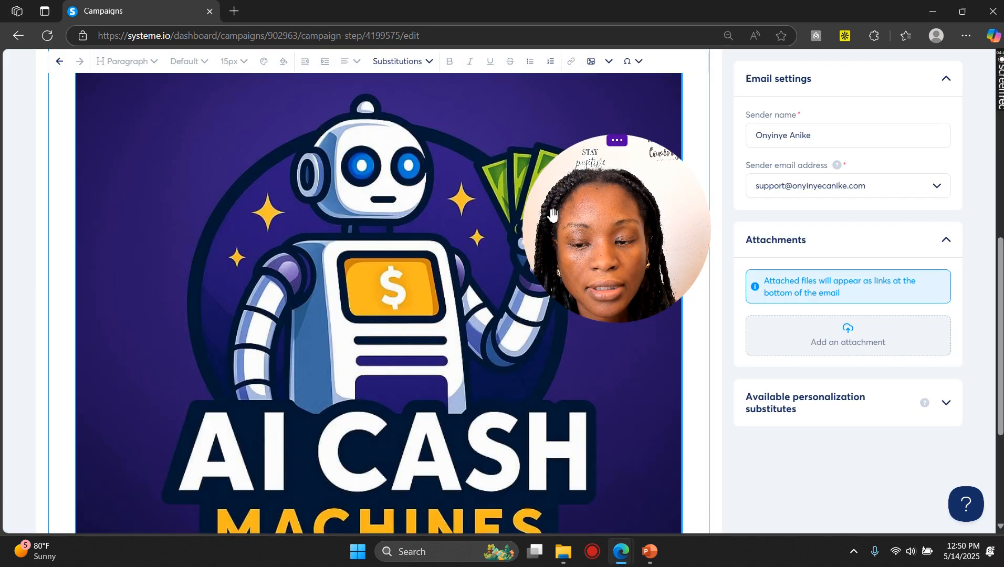
pyautogui.moveTo(553, 213); pyautogui.dragTo(944, 194)
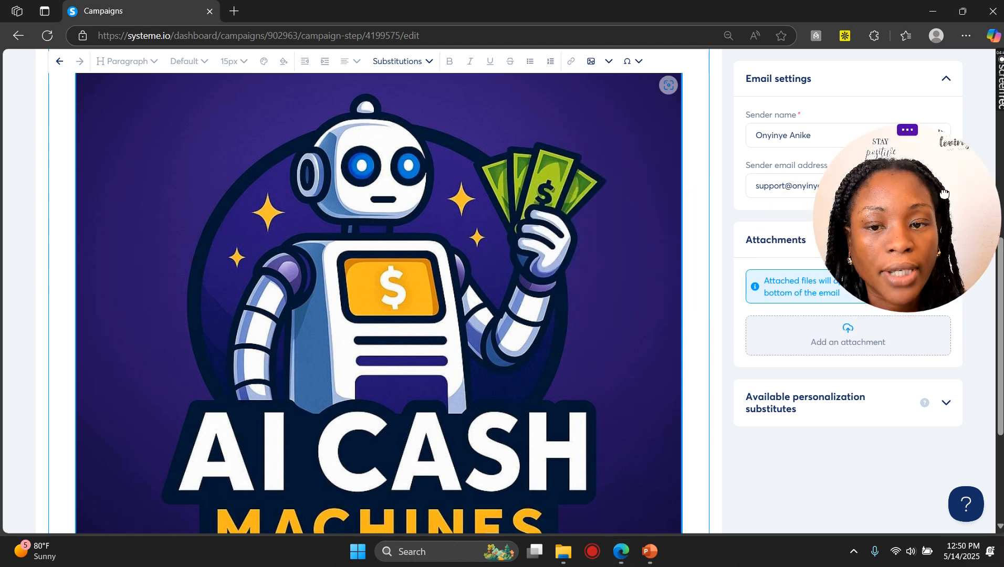
pyautogui.scroll(-3, 672, 511)
pyautogui.moveTo(668, 497); pyautogui.dragTo(343, 89)
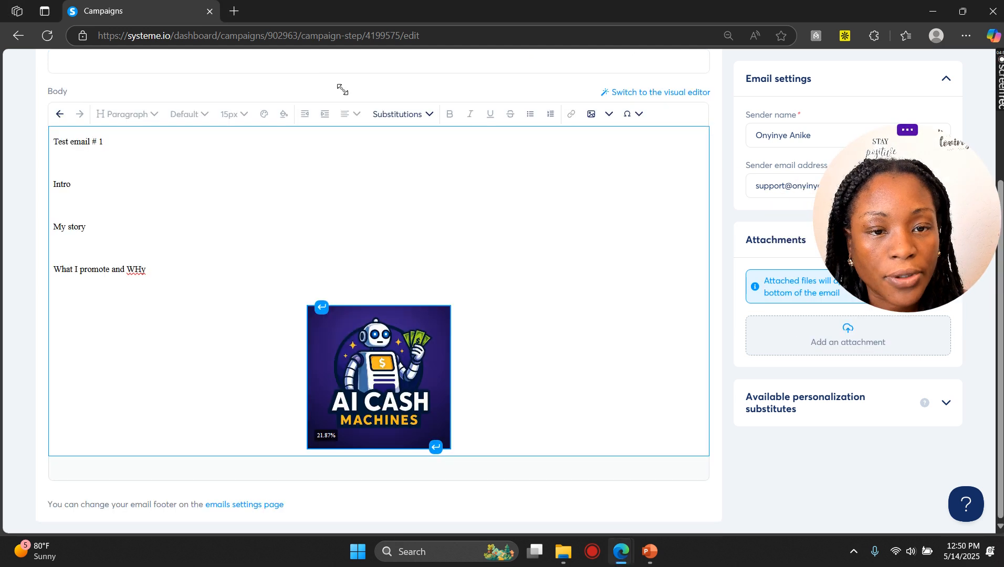
# Step: Correct the misspelled "WHy" in the last body line to "Why"
pyautogui.click(135, 268)
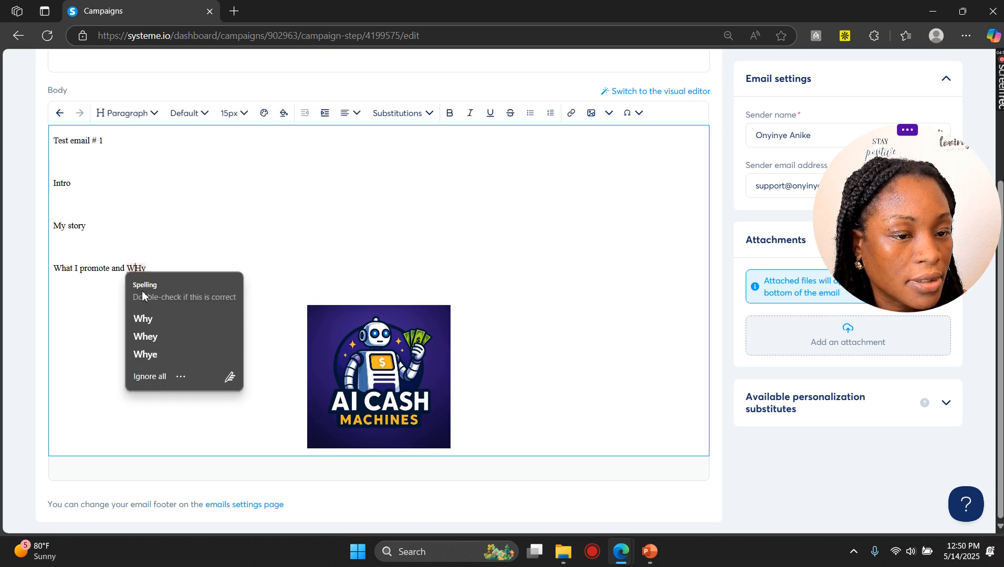
pyautogui.click(143, 318)
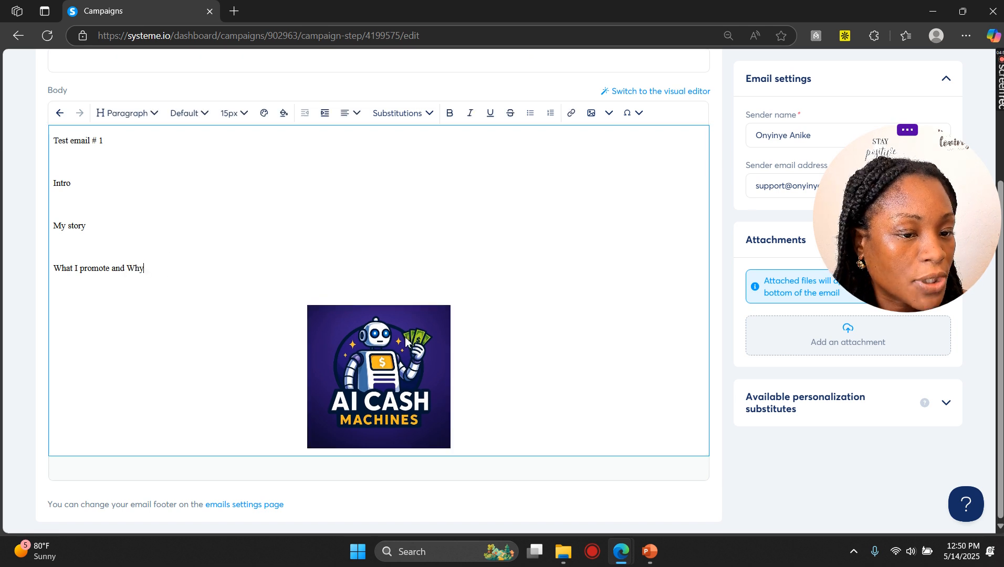
pyautogui.click(516, 426)
# Step: Review the email's subject and settings, and expand the list of available personalization substitutes
pyautogui.scroll(3, 184, 305)
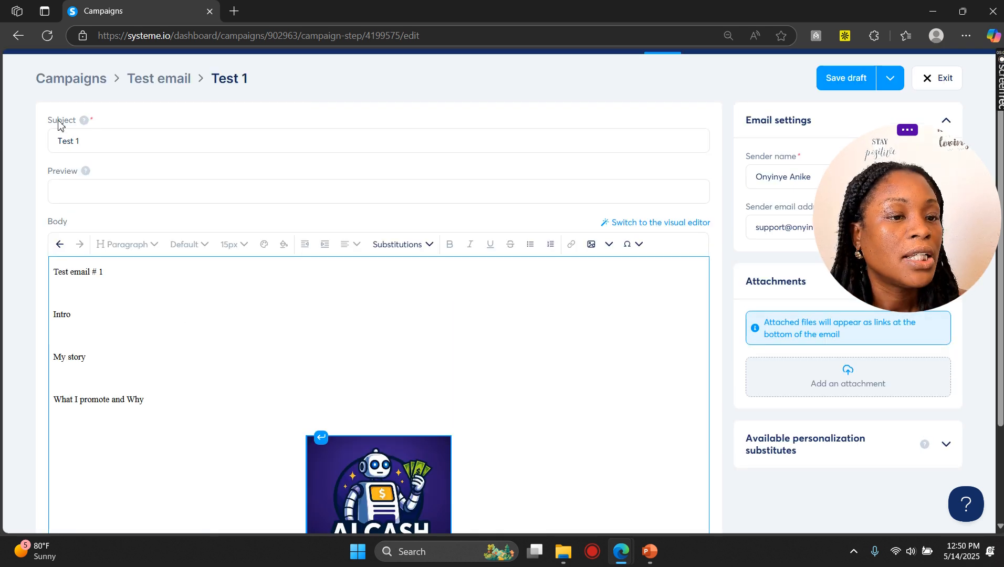
pyautogui.scroll(1, 392, 288)
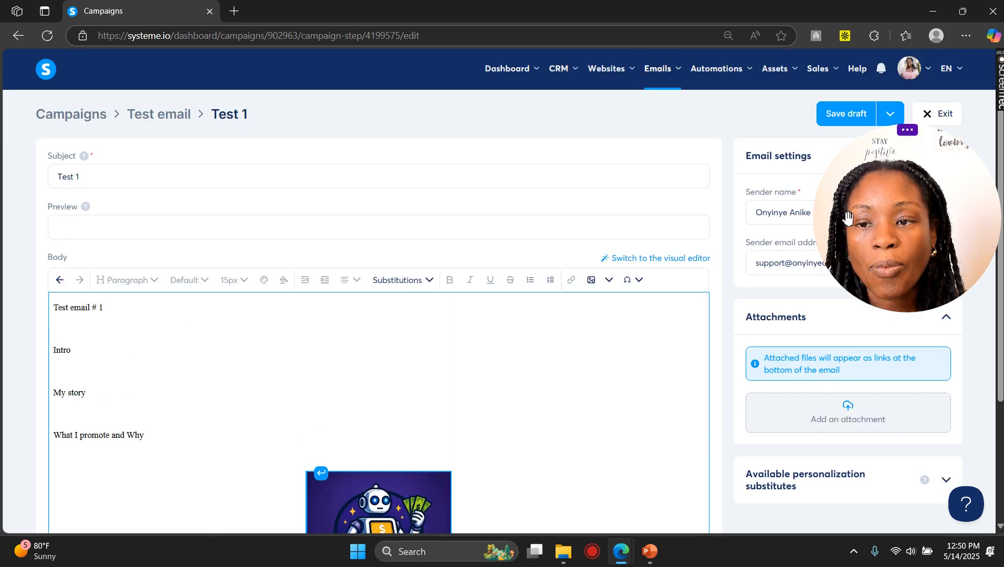
pyautogui.scroll(-3, 784, 378)
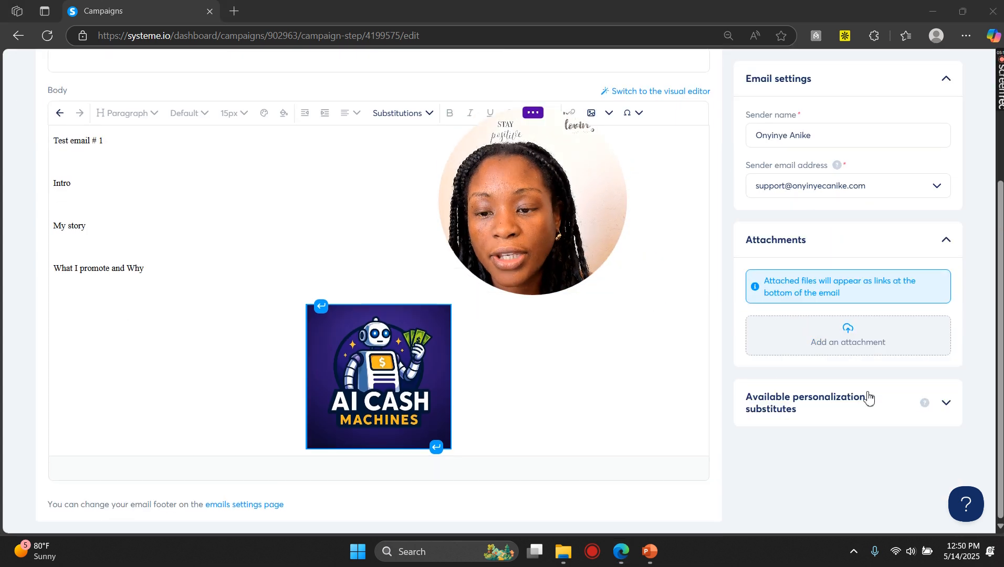
pyautogui.click(945, 402)
pyautogui.scroll(-2, 825, 383)
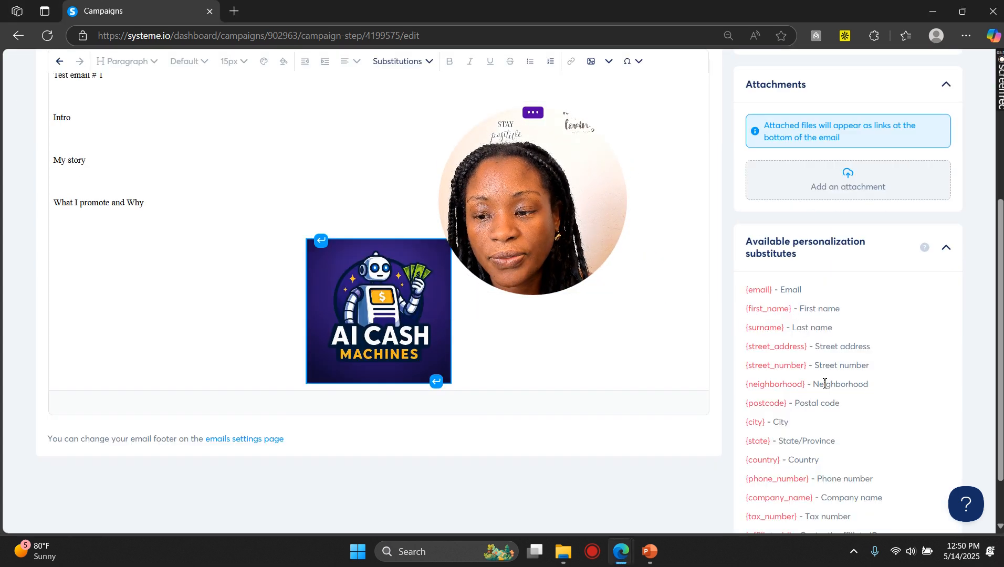
# Step: Copy the {first_name} substitute to the start of the subject and onto its own first line of the body, followed by a blank line
pyautogui.moveTo(793, 309); pyautogui.dragTo(748, 312)
pyautogui.hotkey('ctrl', 'c')
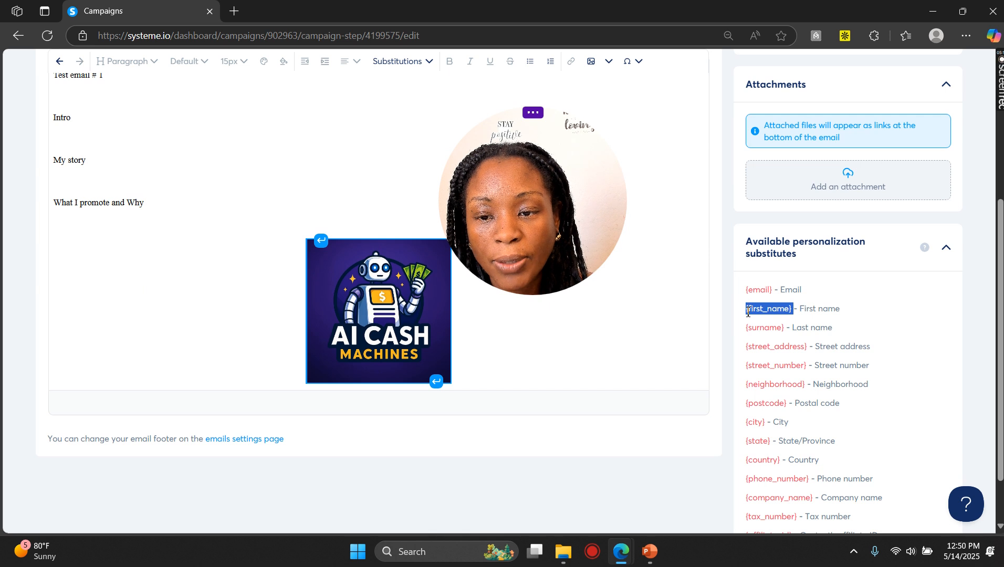
pyautogui.scroll(3, 748, 312)
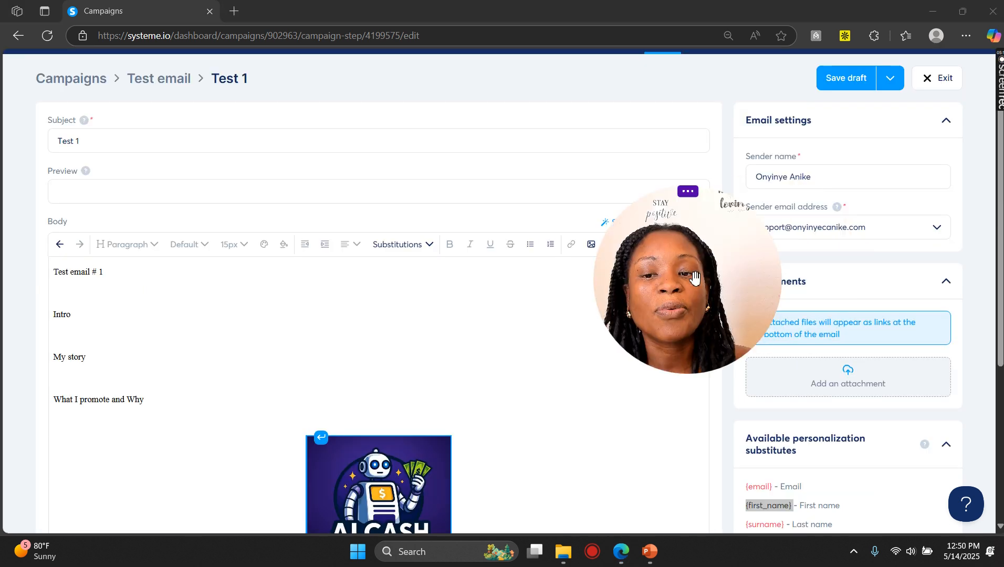
pyautogui.click(60, 147)
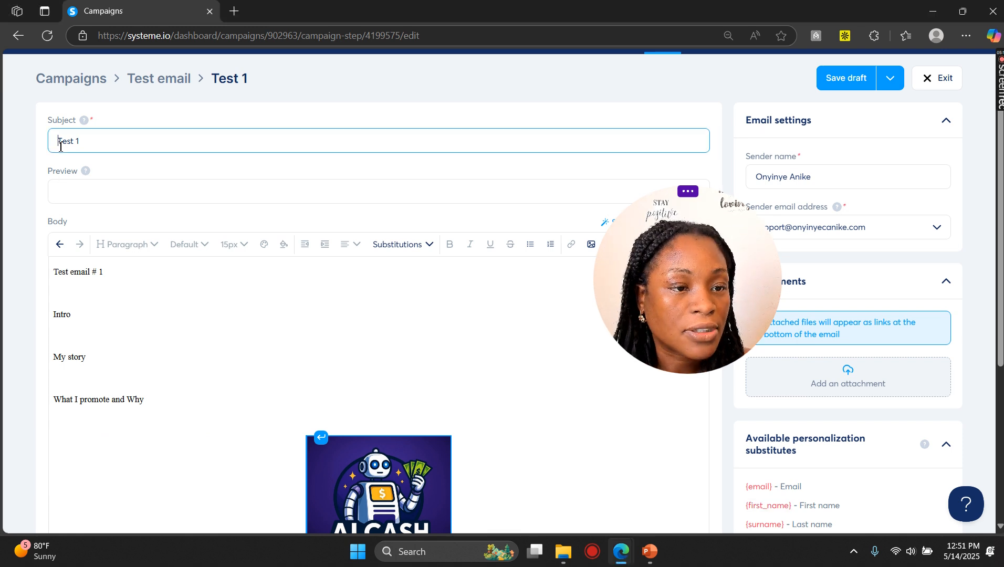
pyautogui.hotkey('ctrl', 'v')
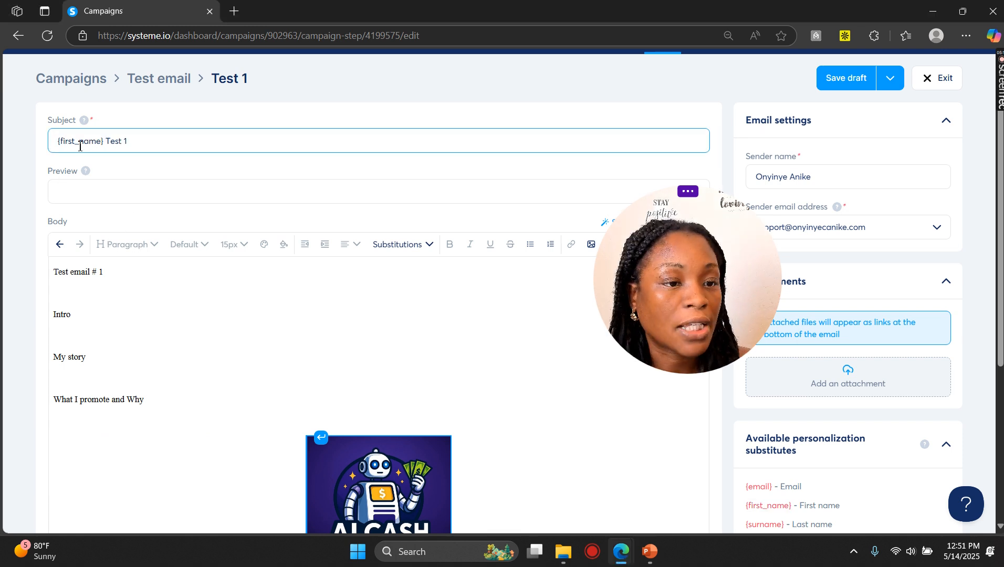
pyautogui.click(54, 273)
pyautogui.hotkey('ctrl', 'v')
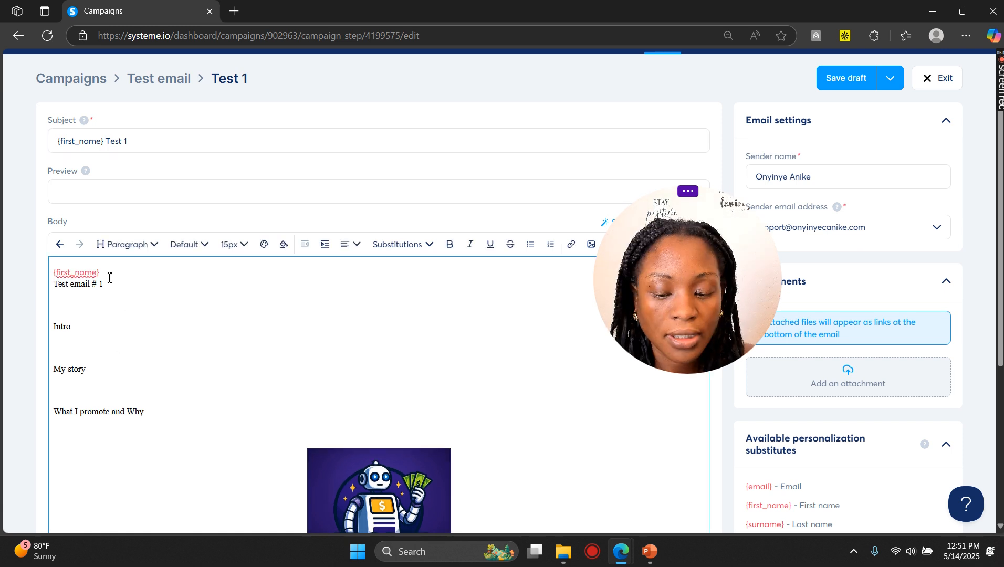
pyautogui.press('Return')
# Step: Replace "Test 1" after the {first_name} substitute in the subject with "Congrats !!! The Blueprint is Here!!!"
pyautogui.moveTo(130, 141); pyautogui.dragTo(108, 140)
pyautogui.write('Cong')
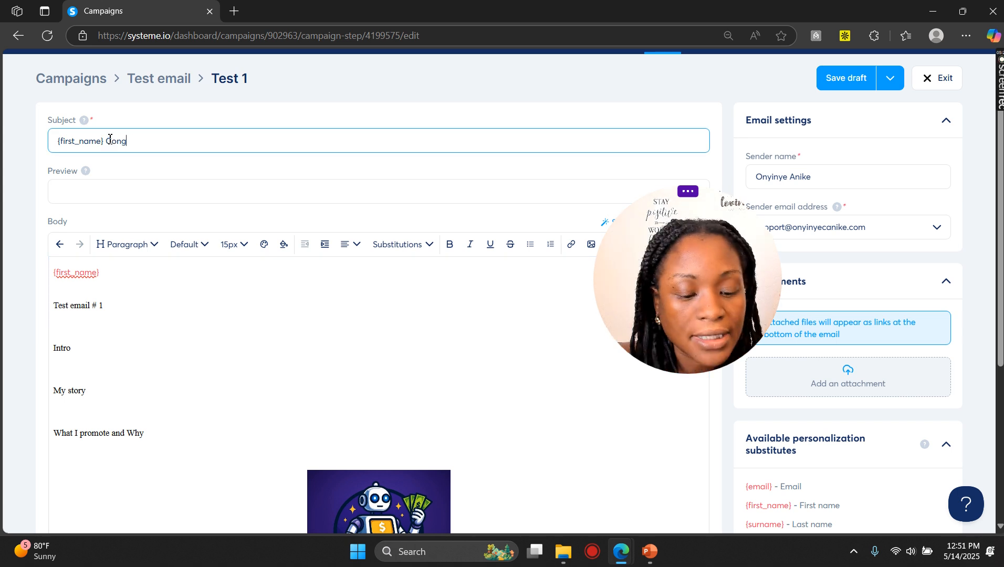
pyautogui.write('rats !!!1')
pyautogui.press('BackSpace')
pyautogui.write('The Blueprin')
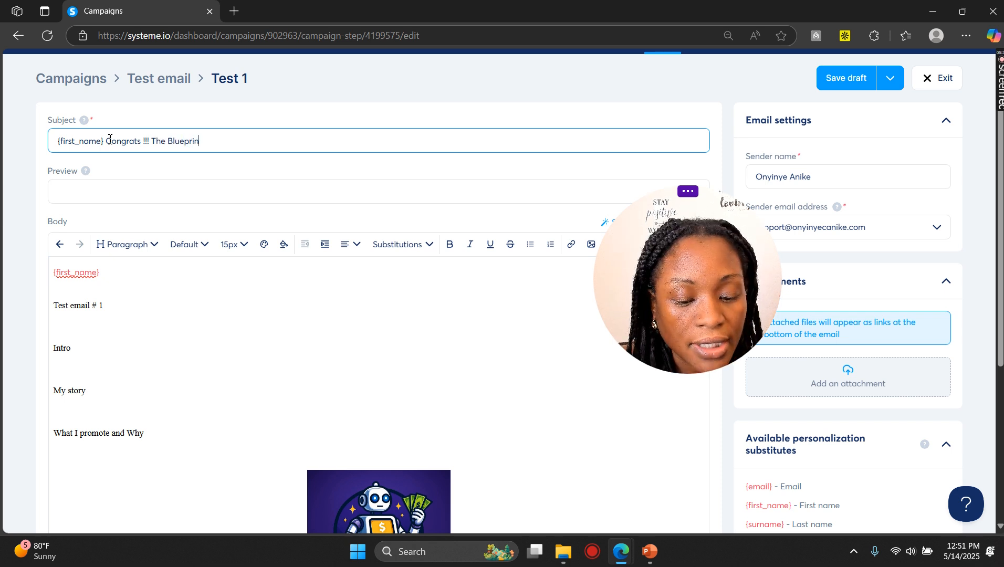
pyautogui.write('t is Here!!!')
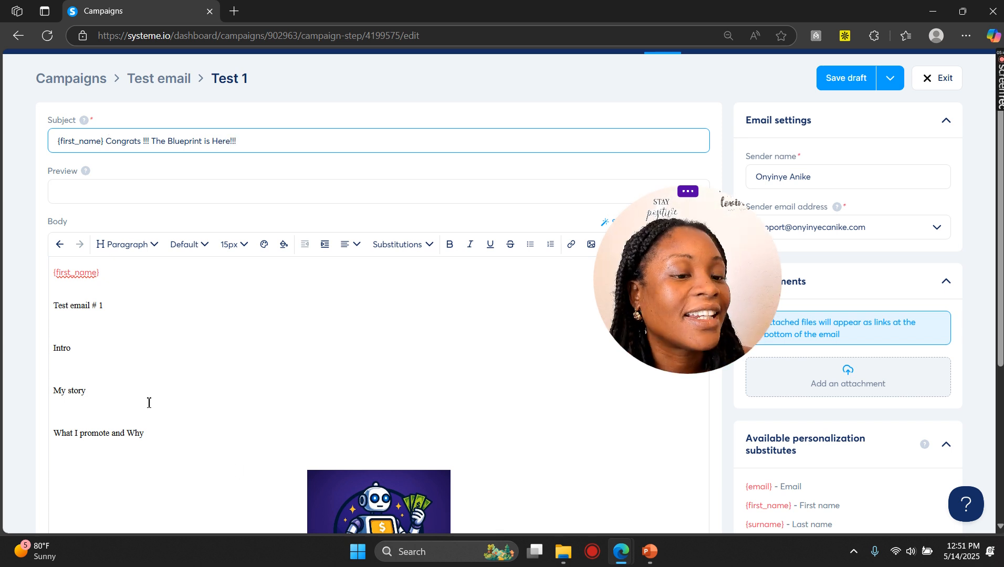
# Step: Format all the body text above the logo in Times New Roman at 18px
pyautogui.click(140, 311)
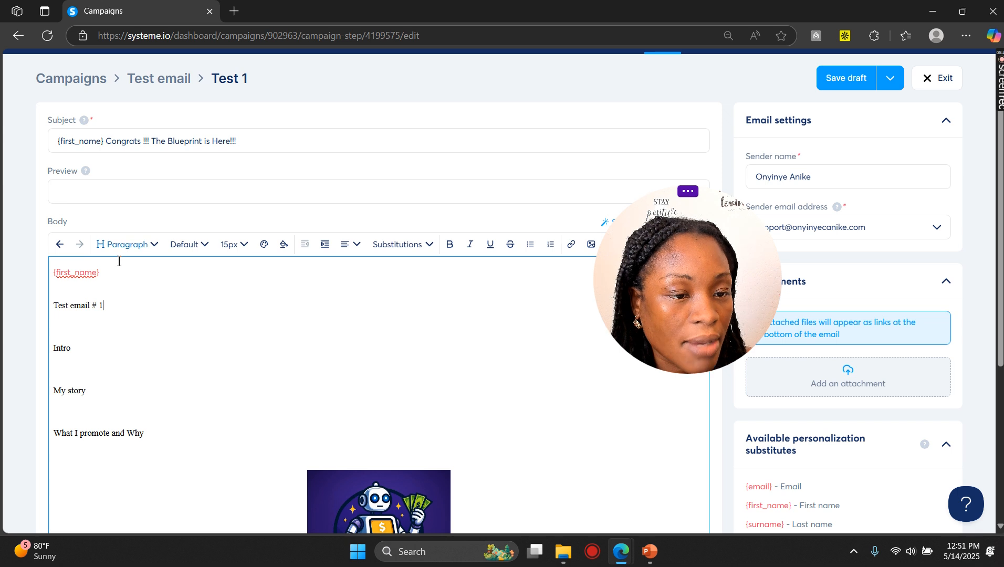
pyautogui.moveTo(54, 272); pyautogui.dragTo(152, 436)
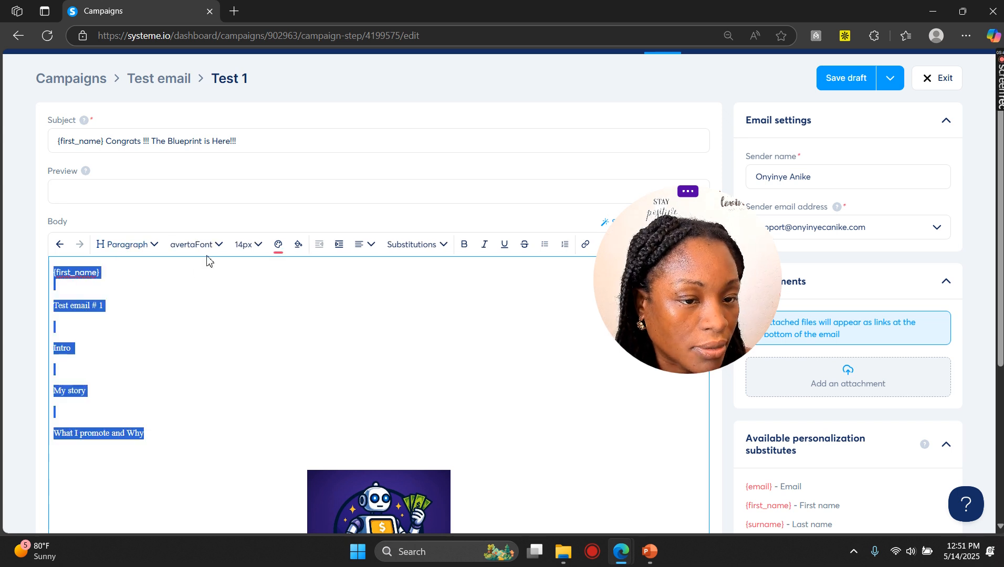
pyautogui.click(196, 244)
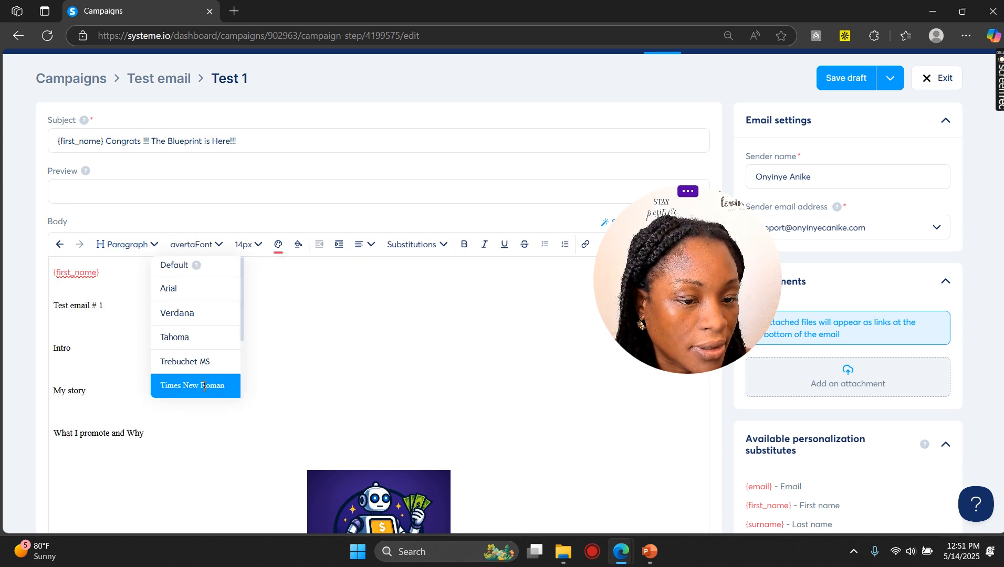
pyautogui.click(194, 388)
pyautogui.click(251, 245)
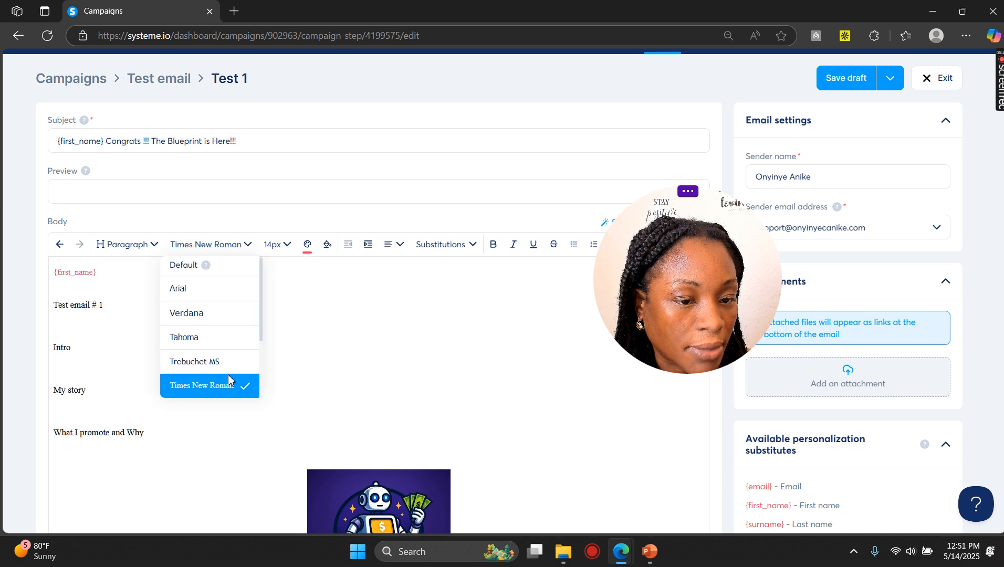
pyautogui.click(284, 245)
pyautogui.click(283, 246)
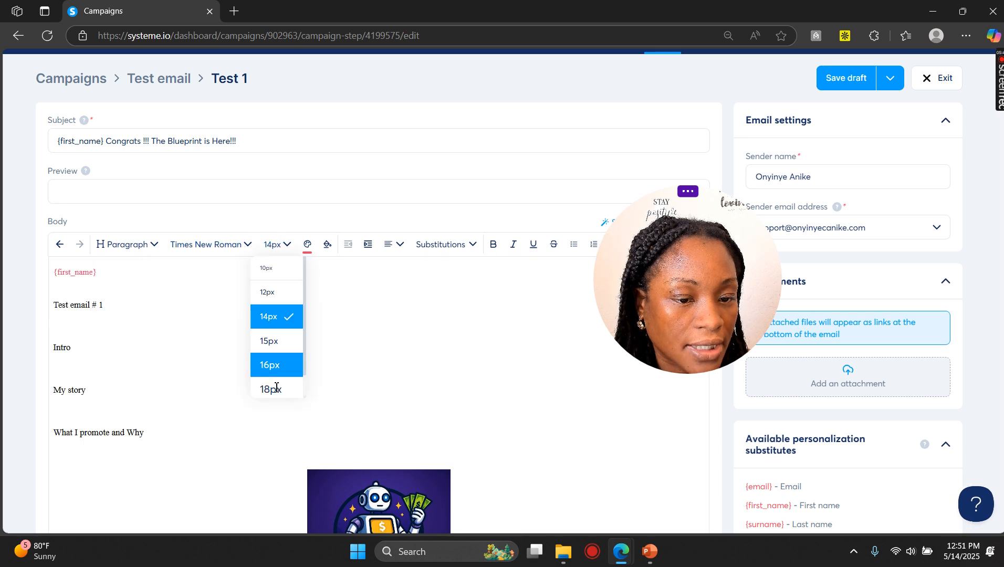
pyautogui.click(276, 388)
pyautogui.click(219, 354)
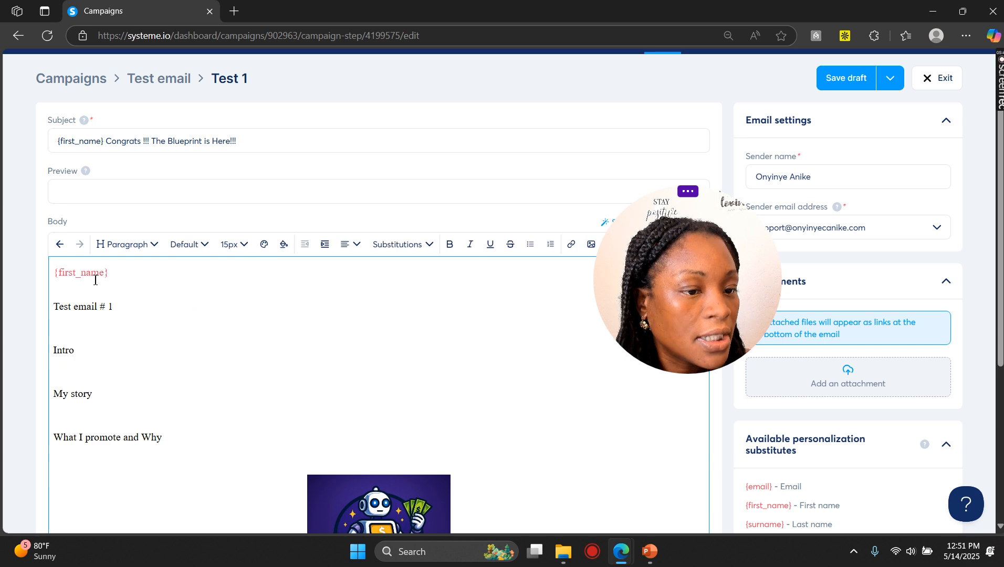
# Step: Remove the red text colour from the {first_name} substitute in the email body
pyautogui.moveTo(123, 277); pyautogui.dragTo(95, 261)
pyautogui.click(308, 244)
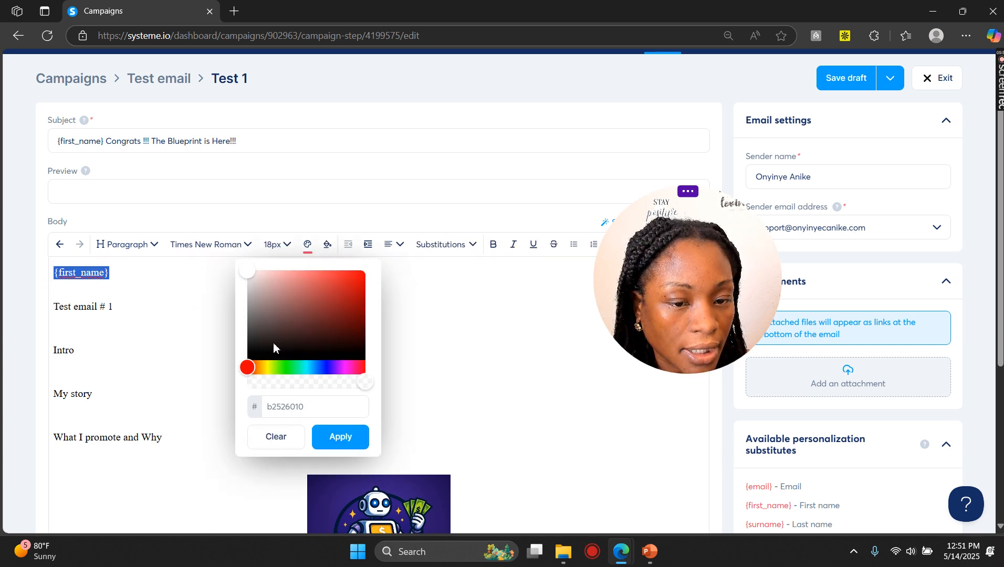
pyautogui.click(207, 385)
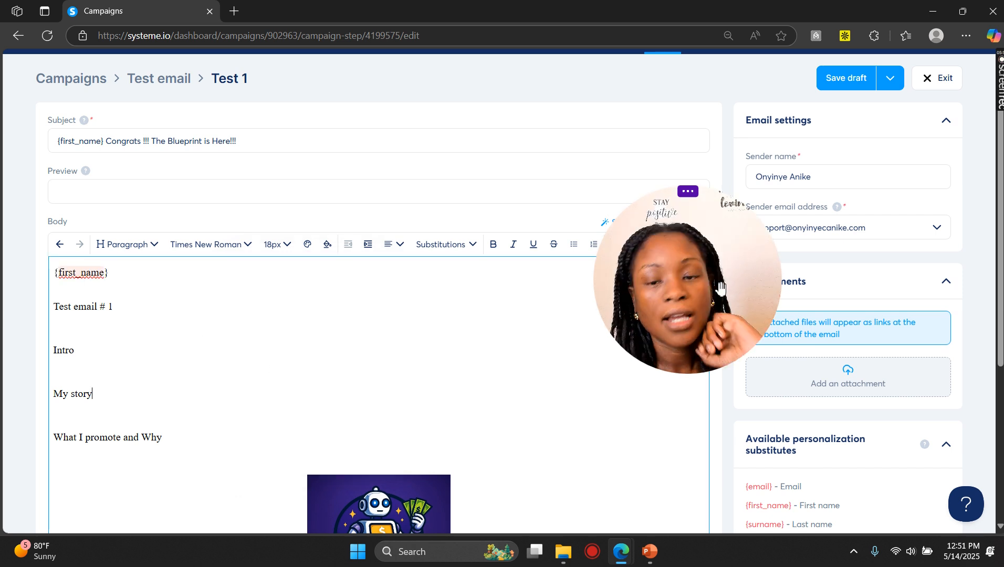
# Step: Save and publish the email, activating it with no preceding email and a delay of 0 days
pyautogui.scroll(1, 325, 405)
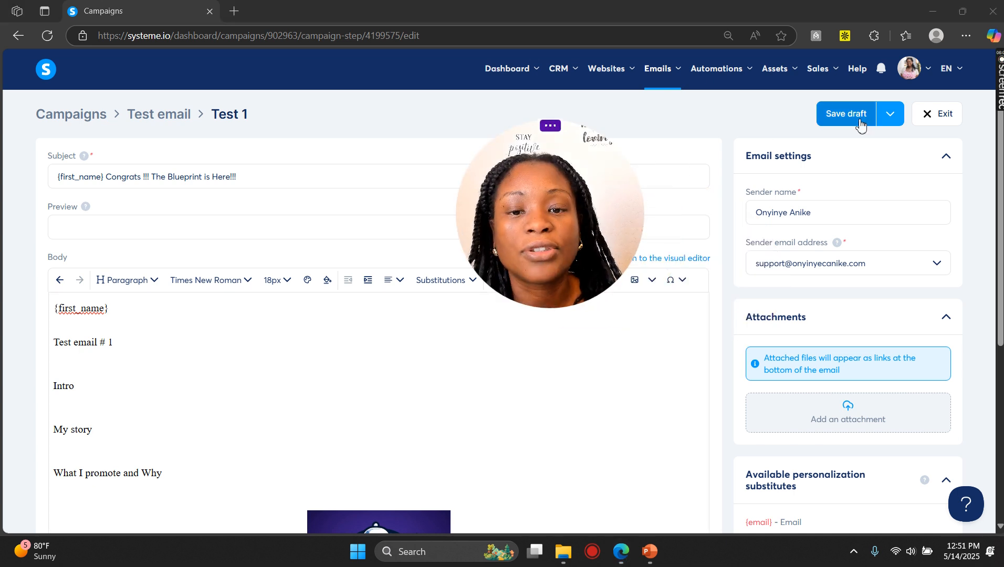
pyautogui.click(891, 114)
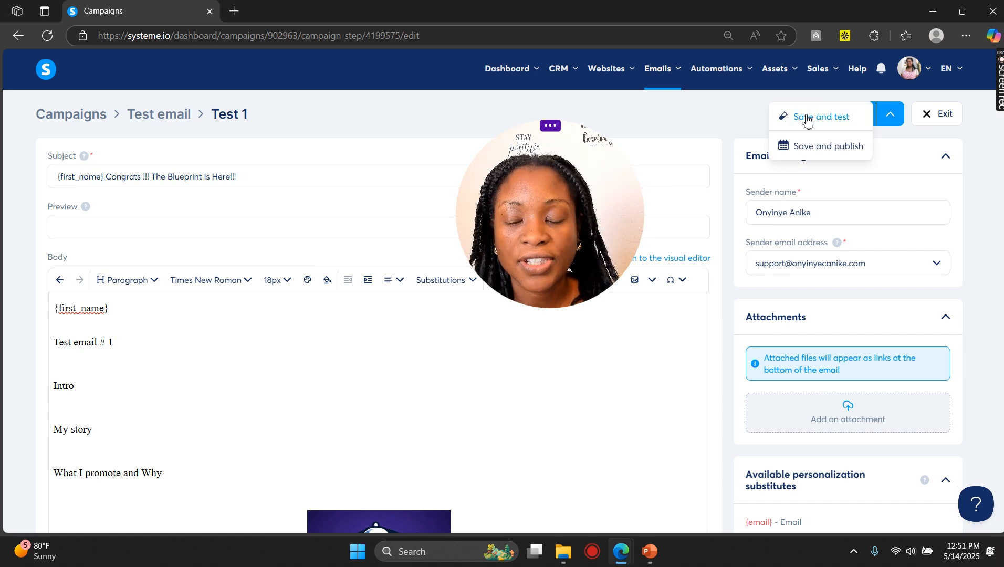
pyautogui.click(826, 151)
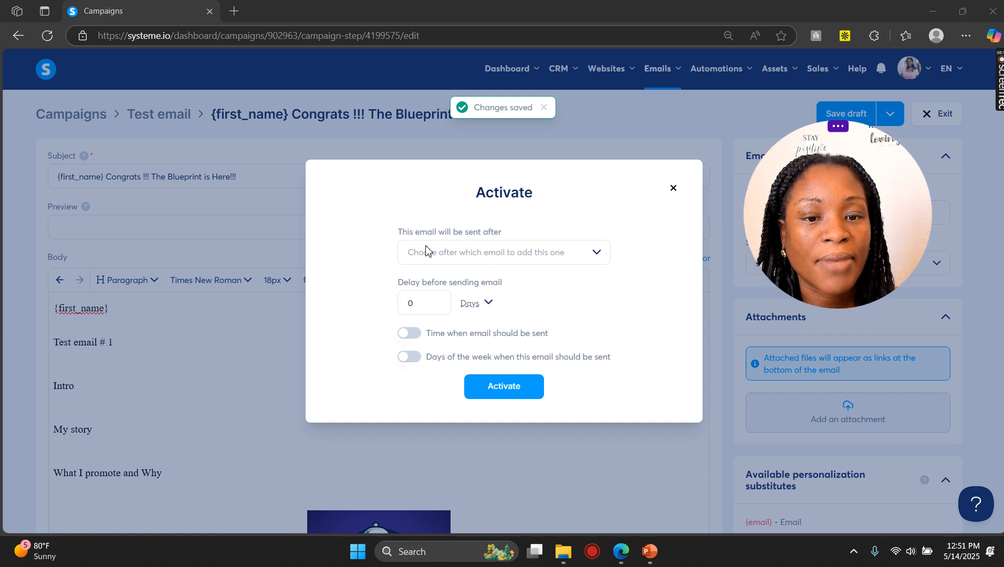
pyautogui.click(600, 255)
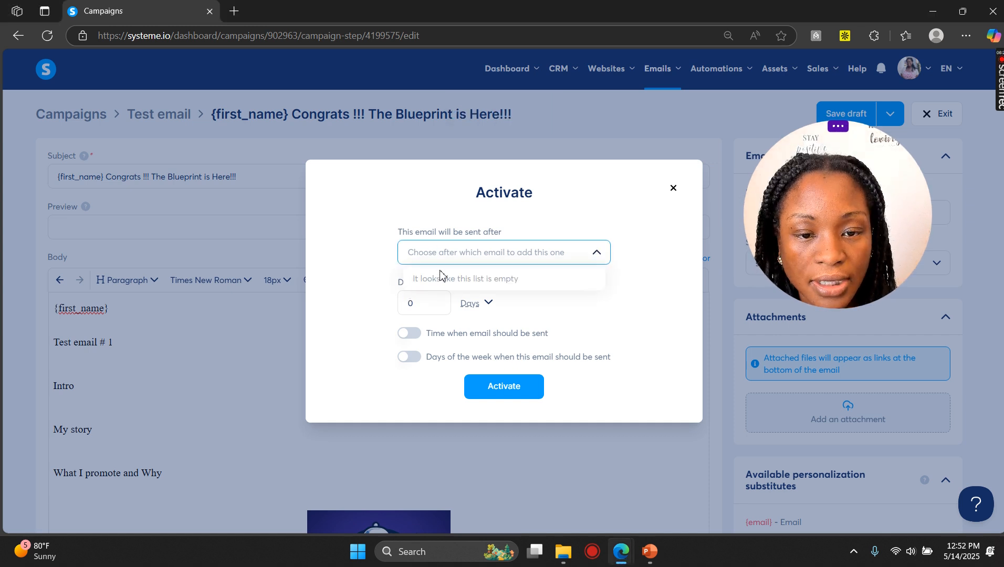
pyautogui.click(689, 264)
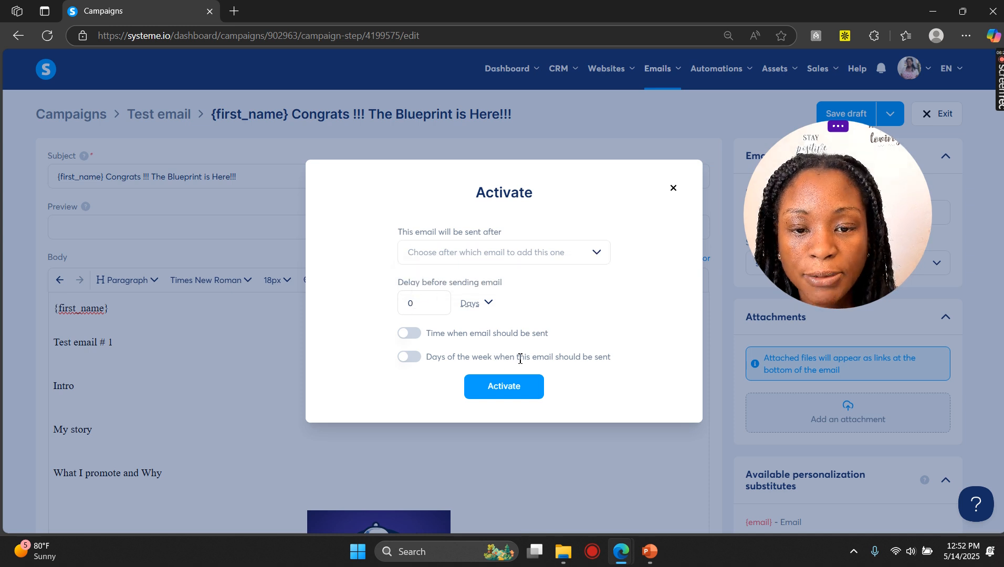
pyautogui.click(510, 383)
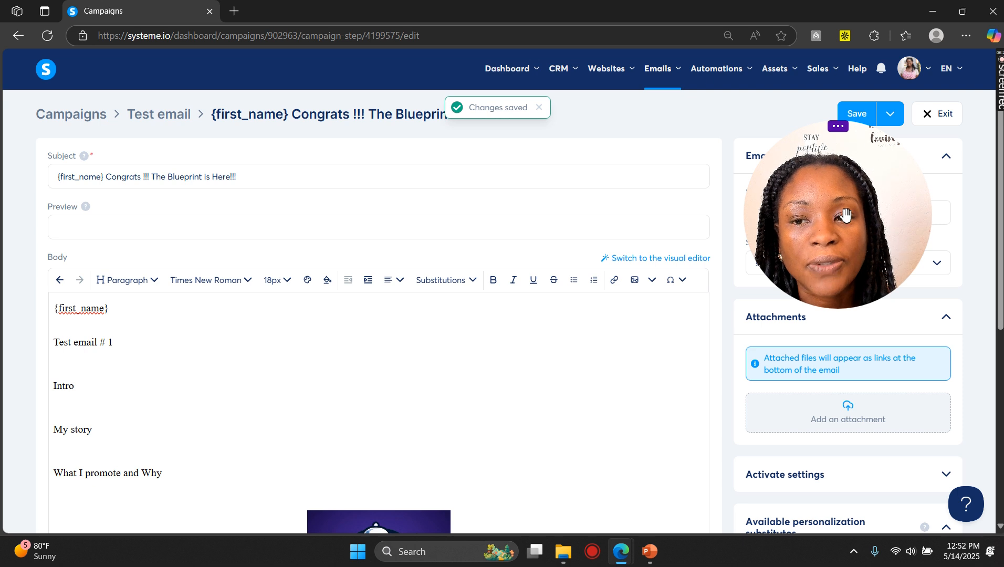
# Step: Exit to the Test email campaign and duplicate its published Congrats email as a new campaign step
pyautogui.click(944, 122)
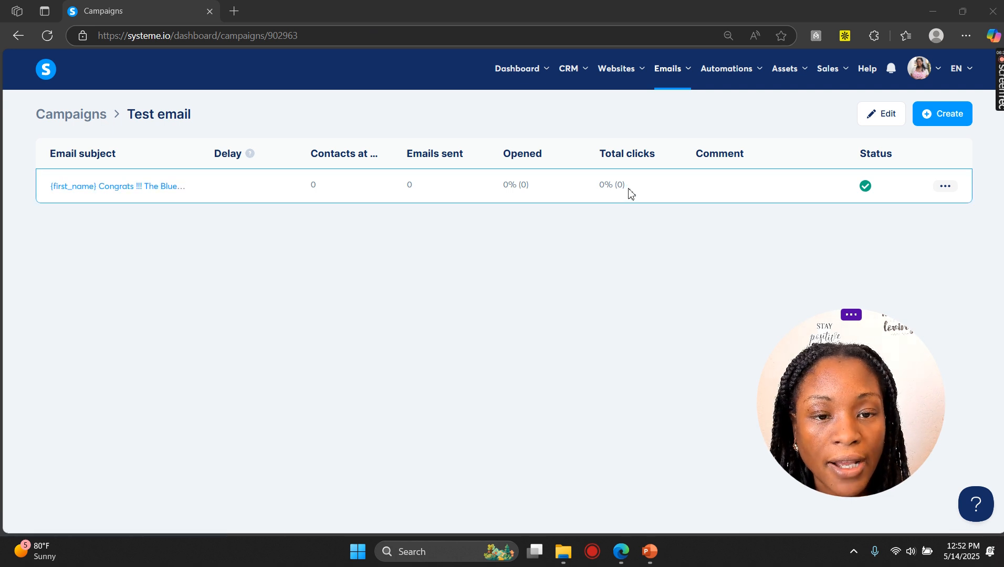
pyautogui.click(945, 186)
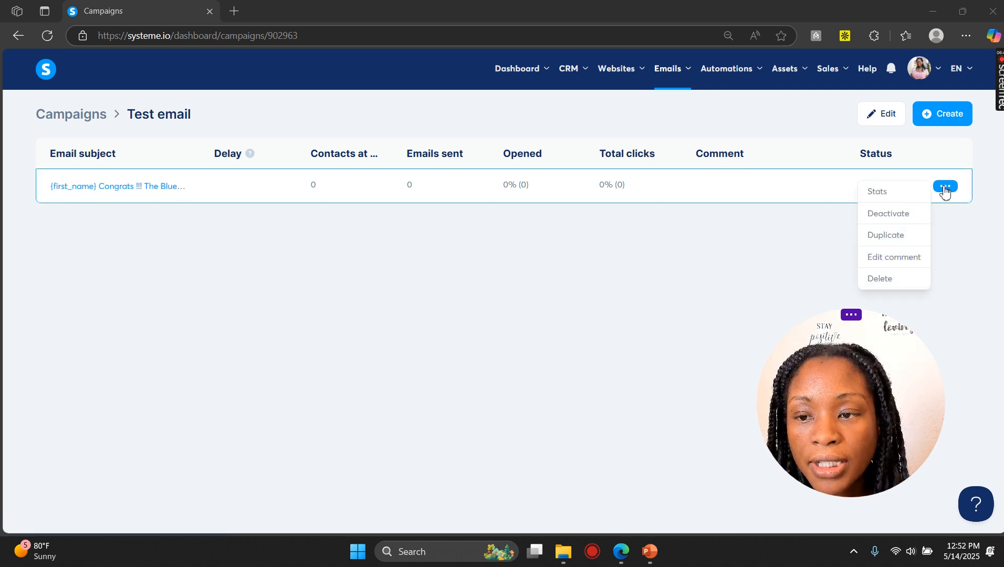
pyautogui.click(889, 233)
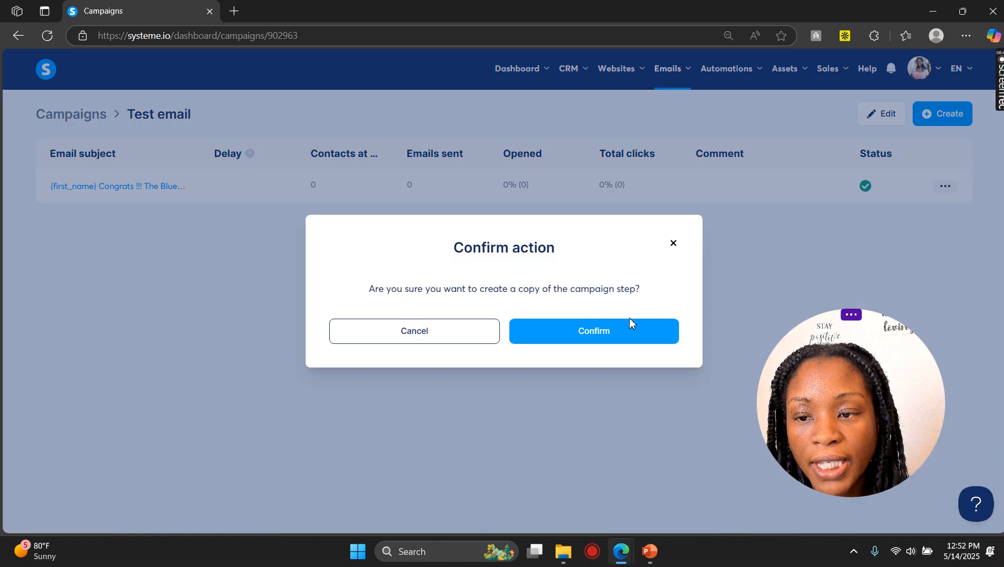
pyautogui.click(586, 333)
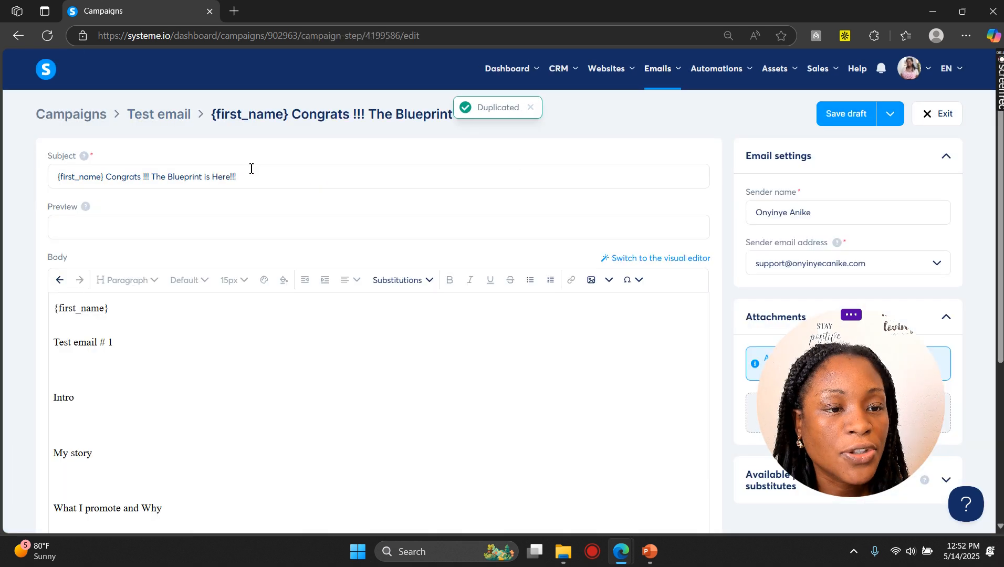
# Step: Change the duplicated email's subject after {first_name} to "A little about me and why i promote X"
pyautogui.moveTo(249, 168); pyautogui.dragTo(106, 176)
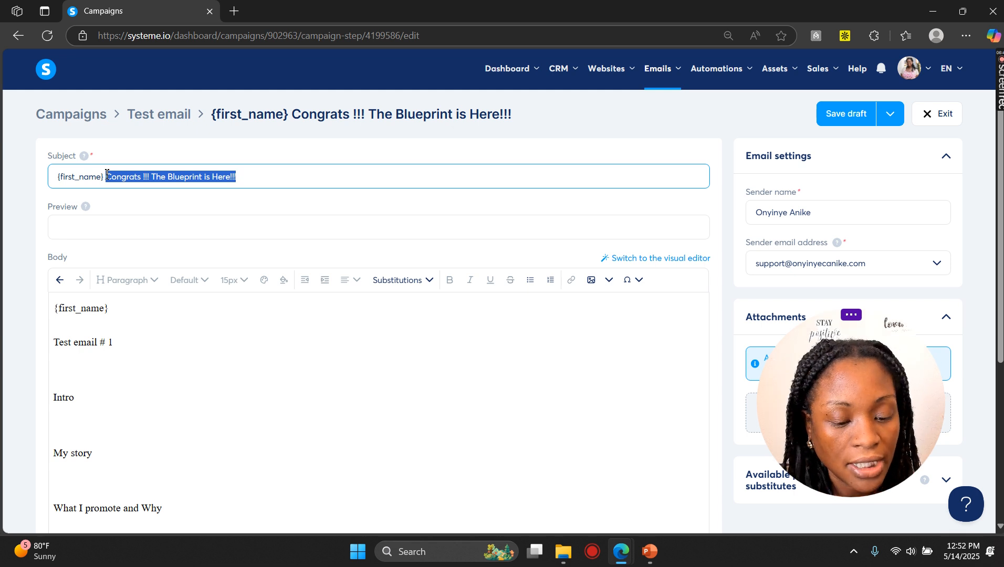
pyautogui.write('A')
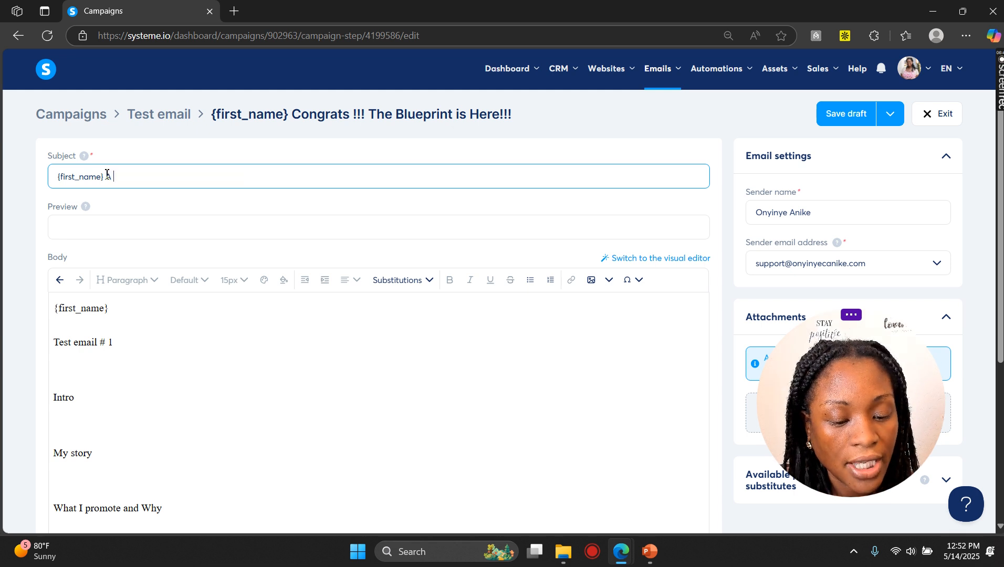
pyautogui.write(' little about me')
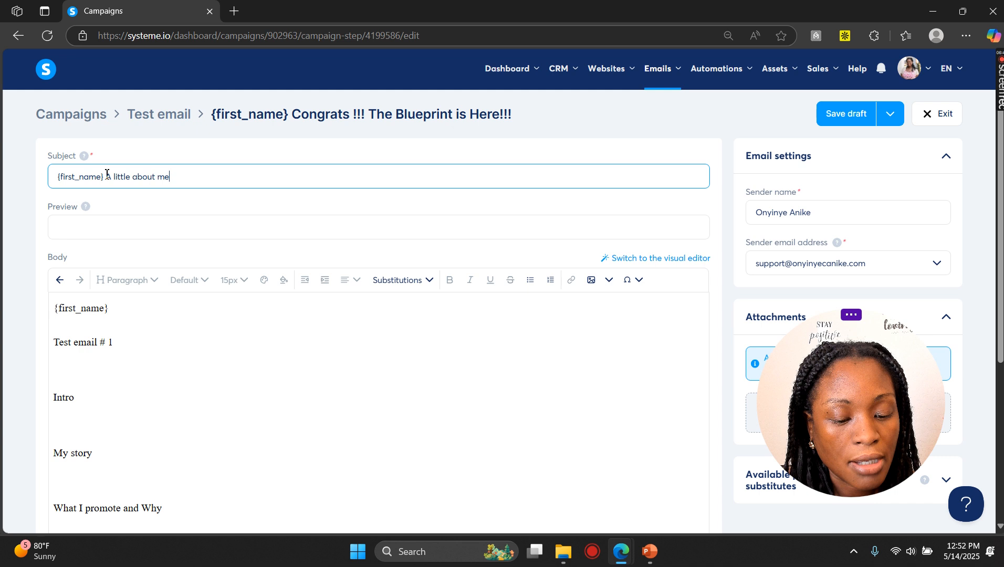
pyautogui.write(' and why i poromot\\')
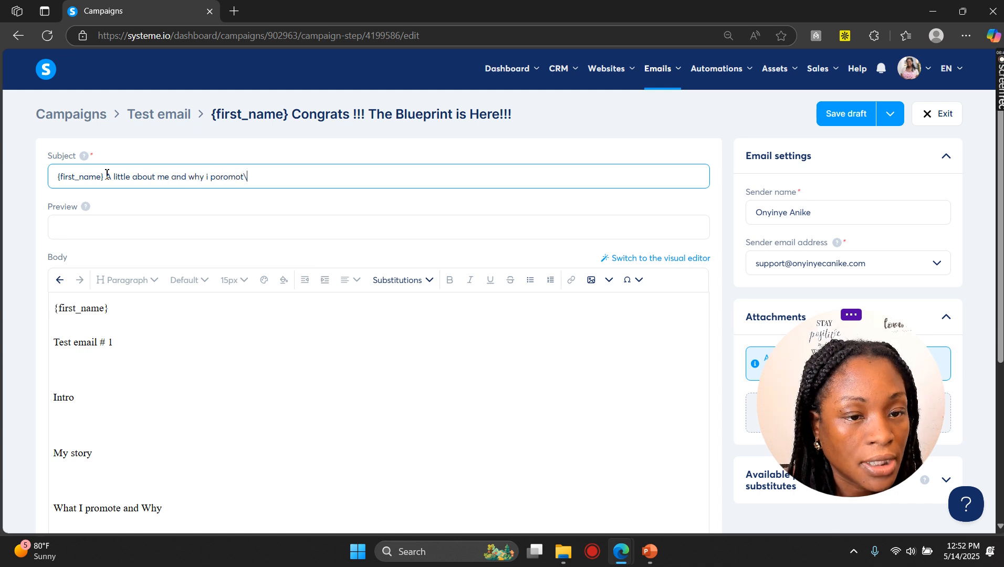
pyautogui.press('BackSpace')
pyautogui.press('BackSpace')
pyautogui.press('BackSpace')
pyautogui.press('BackSpace')
pyautogui.press('BackSpace')
pyautogui.press('BackSpace')
pyautogui.press('BackSpace')
pyautogui.write('romote')
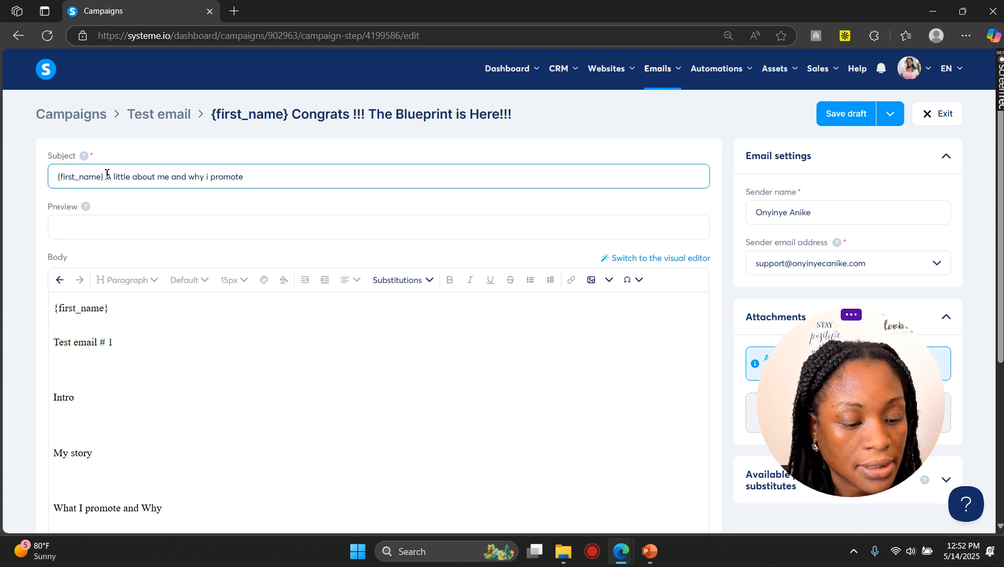
pyautogui.write(' X')
# Step: Change the duplicate's body heading to "Test email # 2" and save the draft
pyautogui.moveTo(113, 343)
pyautogui.mouseDown()
pyautogui.moveTo(77, 342)
pyautogui.moveTo(109, 344)
pyautogui.mouseUp()
pyautogui.write('2')
pyautogui.click(67, 379)
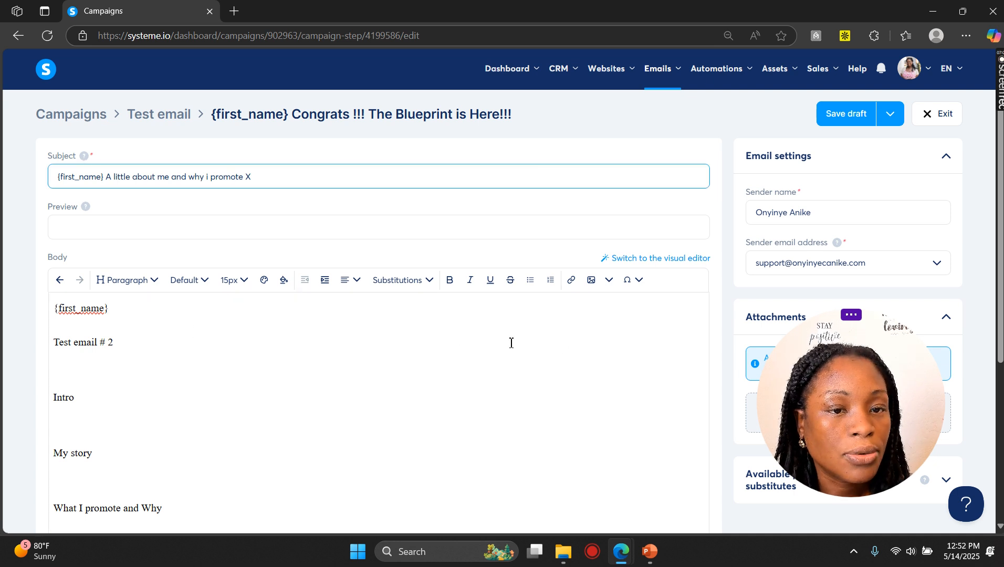
pyautogui.click(512, 343)
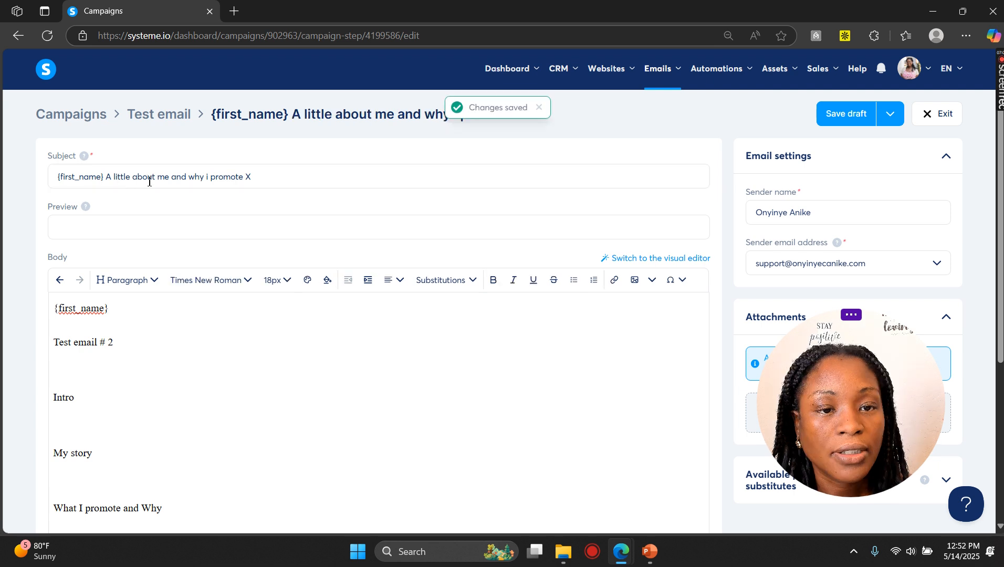
pyautogui.moveTo(817, 363); pyautogui.dragTo(561, 262)
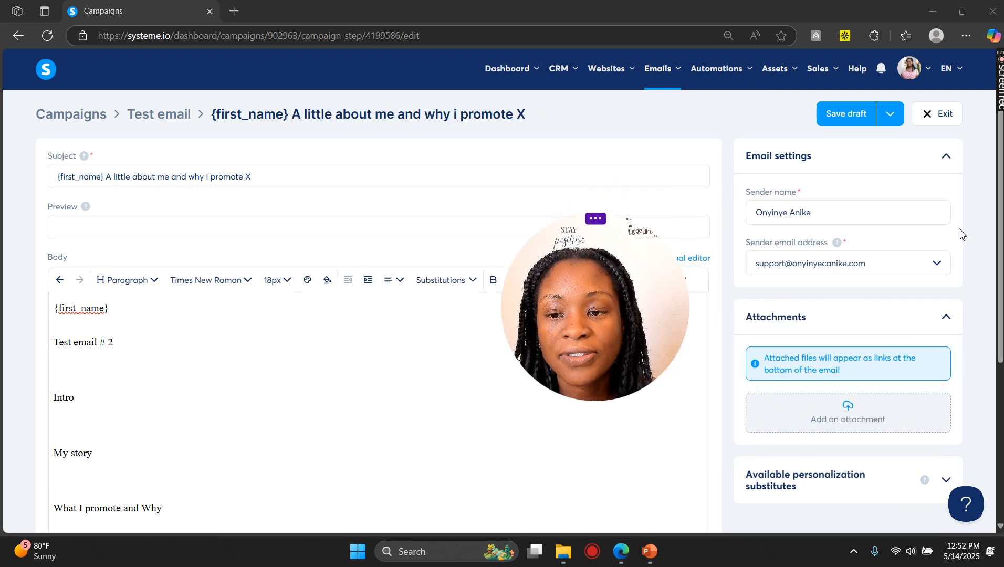
pyautogui.scroll(-3, 925, 282)
pyautogui.scroll(3, 923, 302)
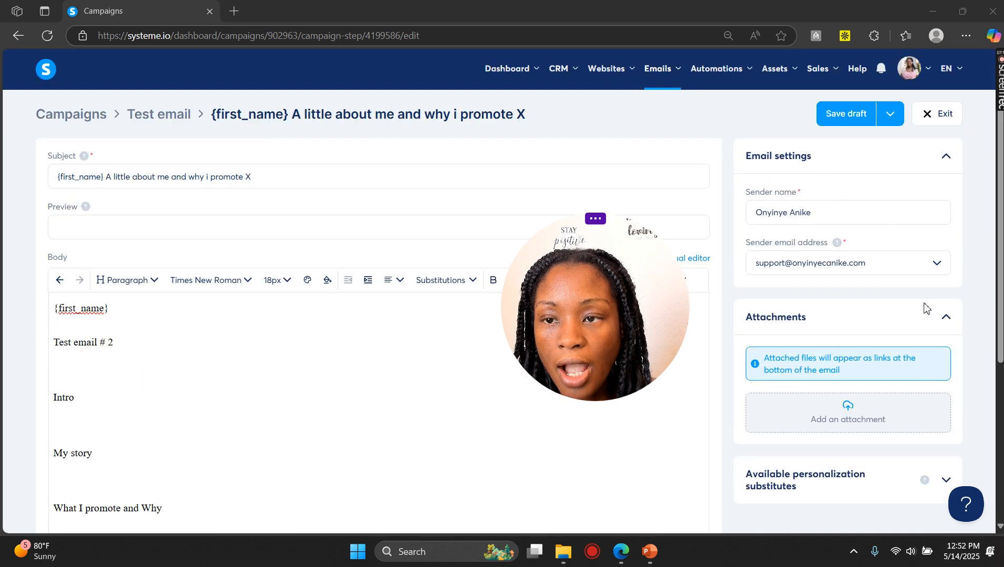
# Step: Publish the second email to be sent after the "Congrats !!! The Blueprint is Here!!!" email with a delay of 1 day
pyautogui.click(921, 113)
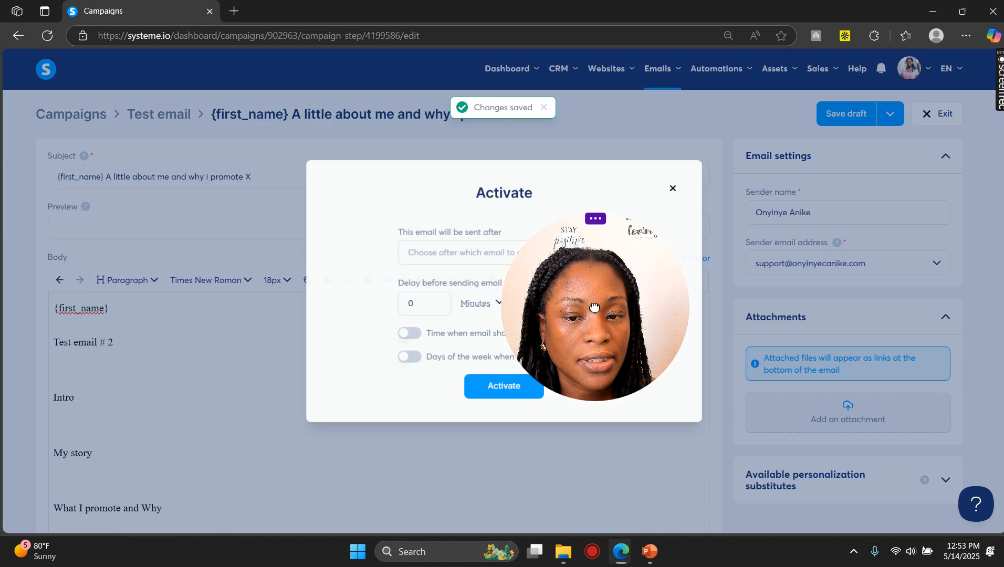
pyautogui.moveTo(598, 303); pyautogui.dragTo(843, 276)
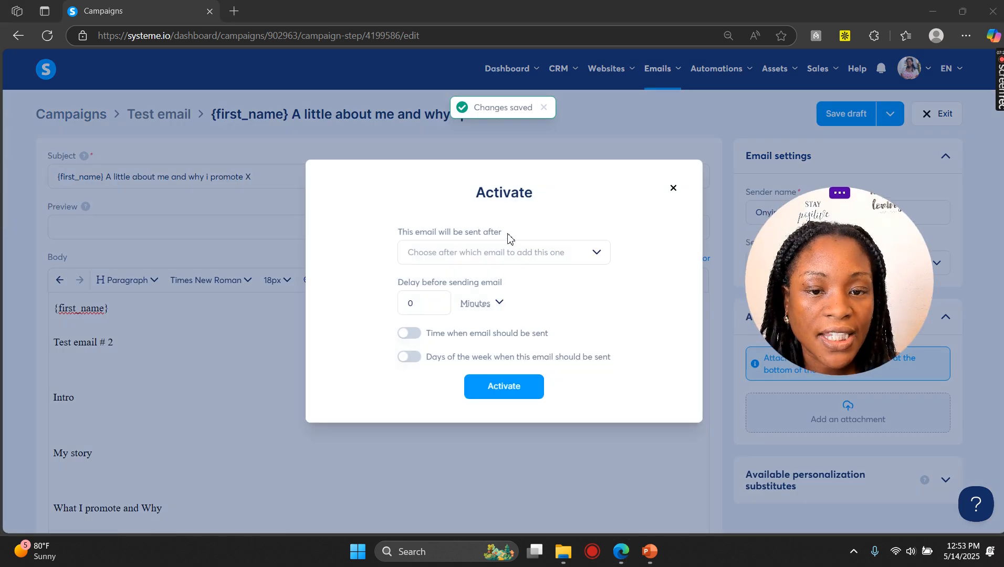
pyautogui.click(597, 254)
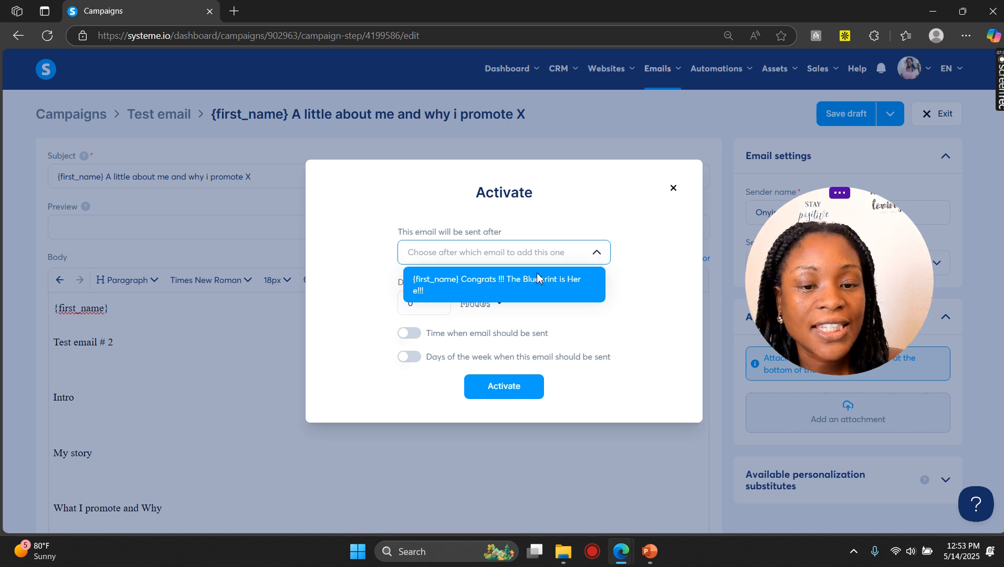
pyautogui.click(482, 292)
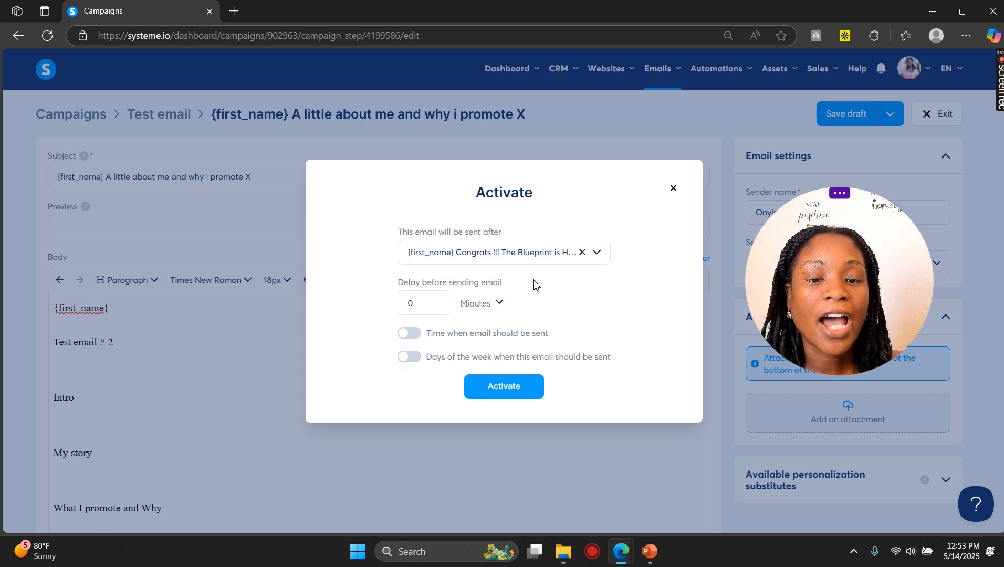
pyautogui.click(501, 306)
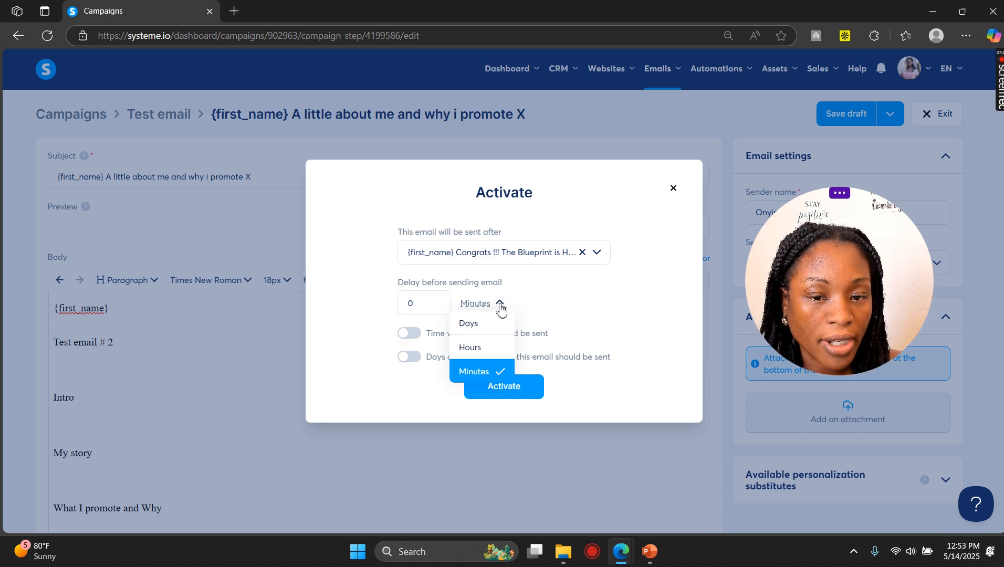
pyautogui.click(489, 332)
pyautogui.doubleClick(419, 303)
pyautogui.write('1')
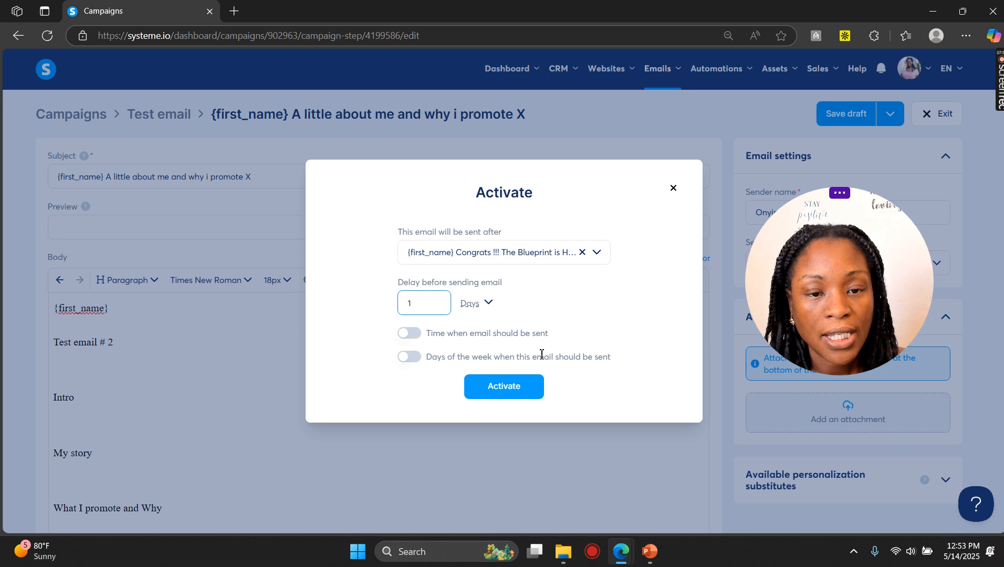
pyautogui.click(522, 385)
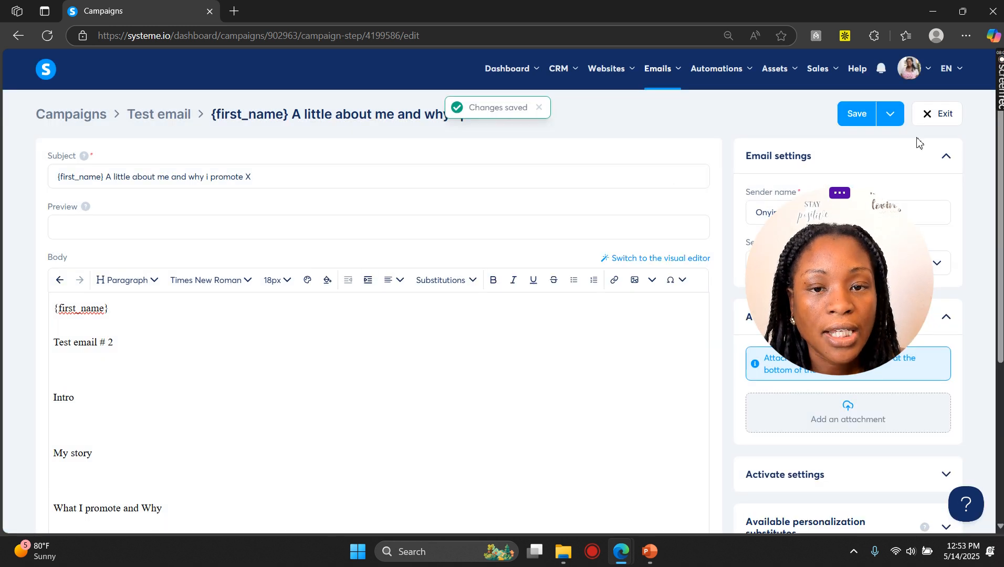
# Step: Exit to the Test email campaign's list and check the actions available for the second email
pyautogui.click(946, 117)
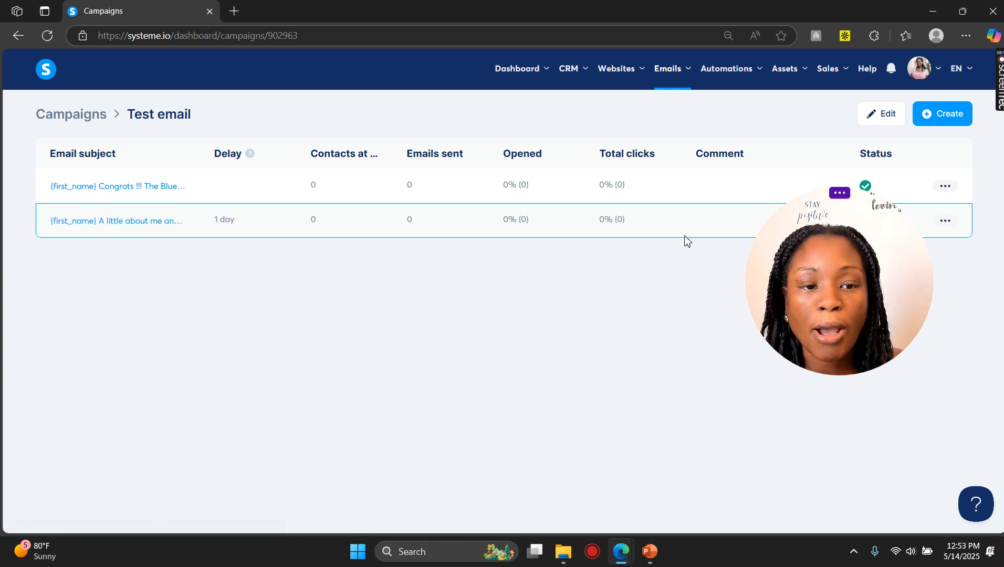
pyautogui.click(947, 223)
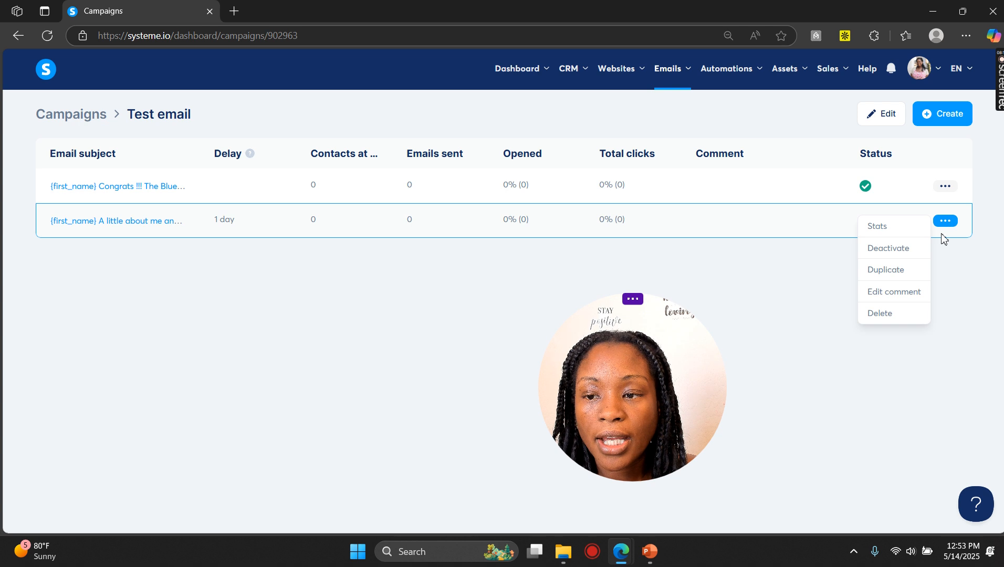
pyautogui.click(942, 360)
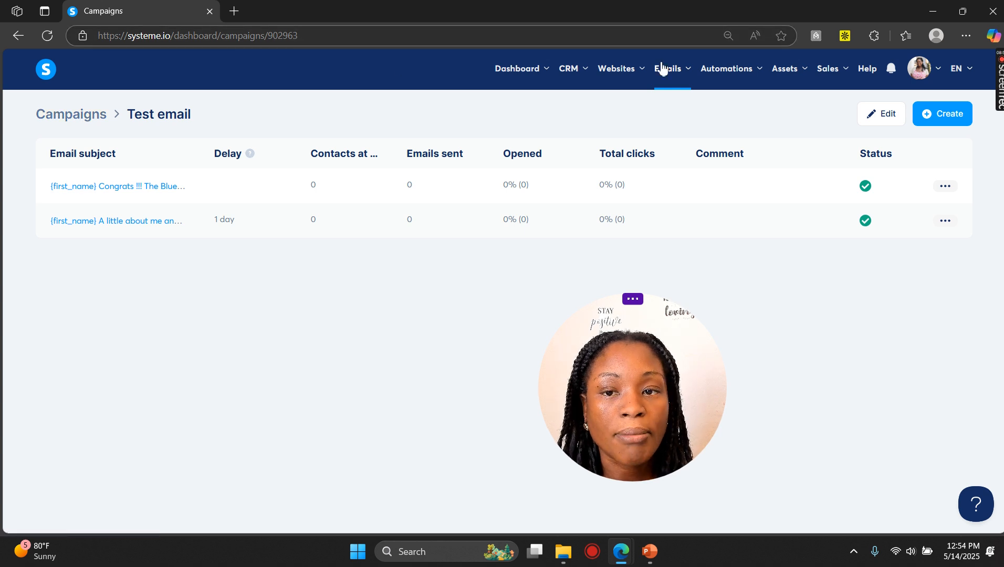
# Step: Open the A.I Cash Machines campaign and review its email subjects, delays and statuses
pyautogui.moveTo(662, 69)
pyautogui.click(666, 119)
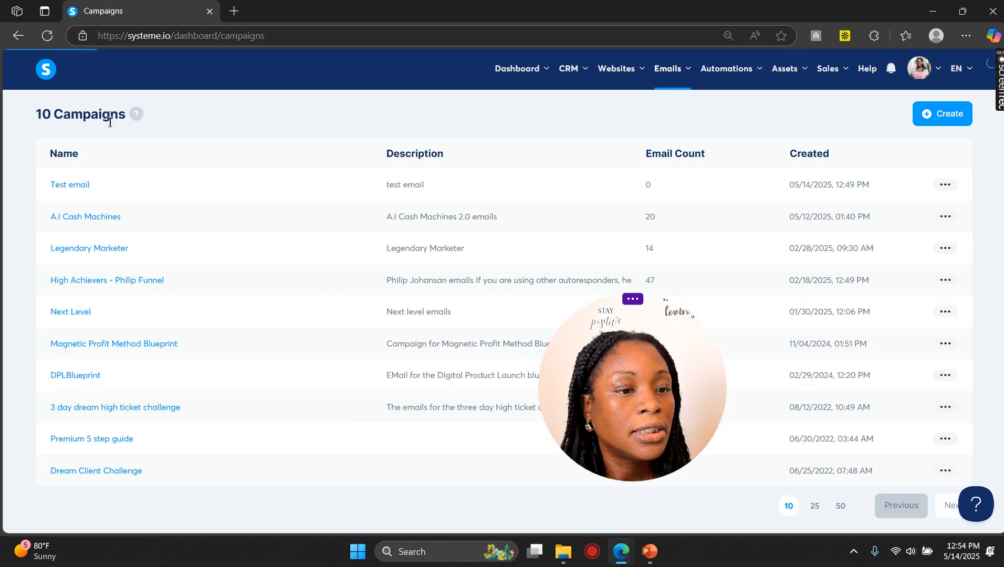
pyautogui.click(82, 219)
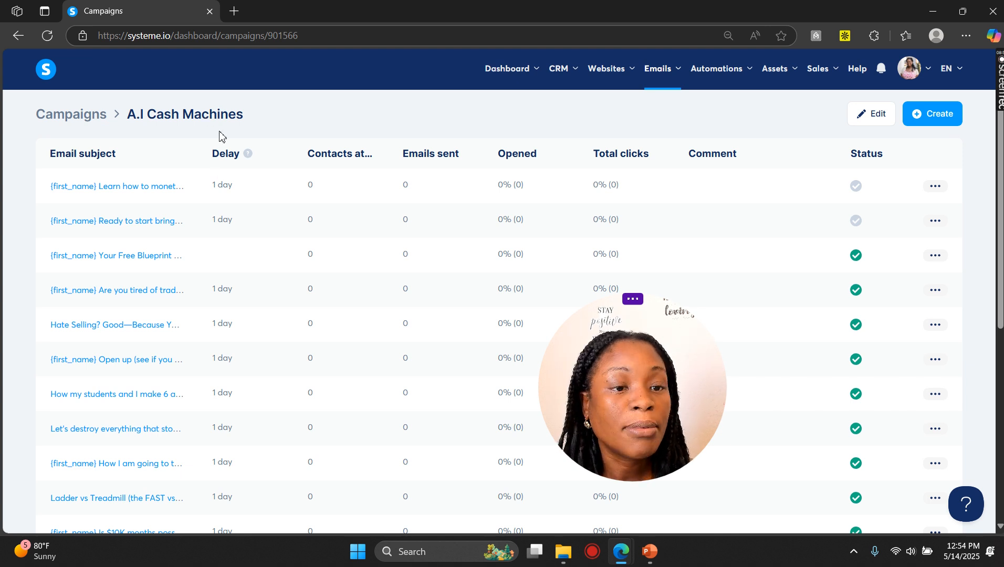
pyautogui.scroll(-3, 408, 213)
pyautogui.scroll(-3, 404, 215)
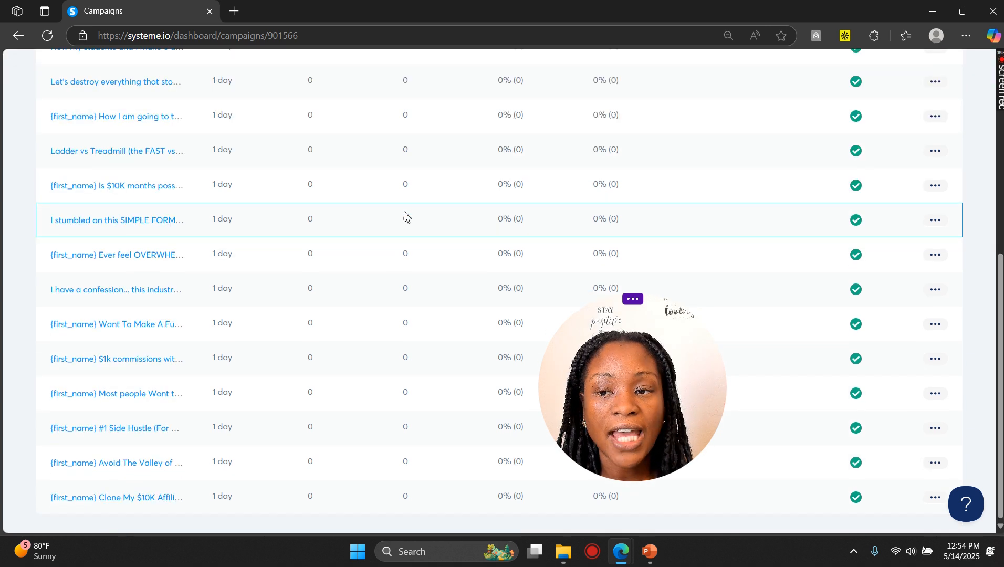
pyautogui.scroll(5, 405, 215)
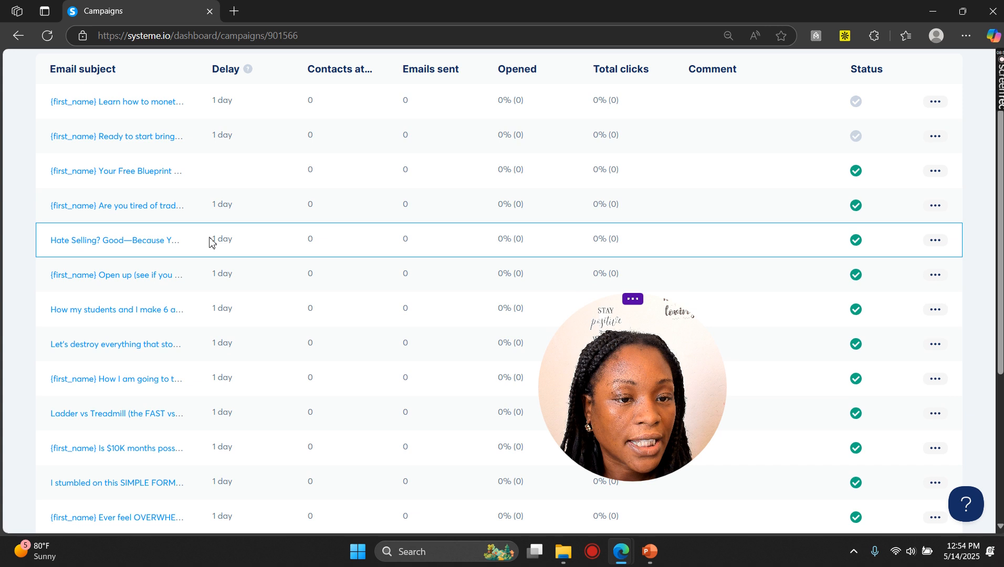
pyautogui.scroll(2, 211, 242)
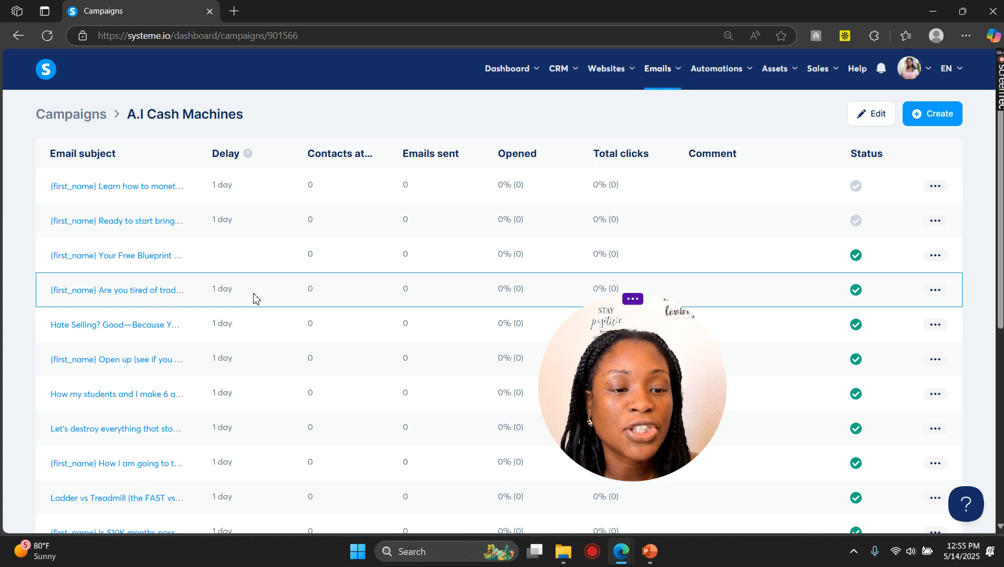
pyautogui.scroll(-6, 273, 321)
pyautogui.scroll(5, 287, 338)
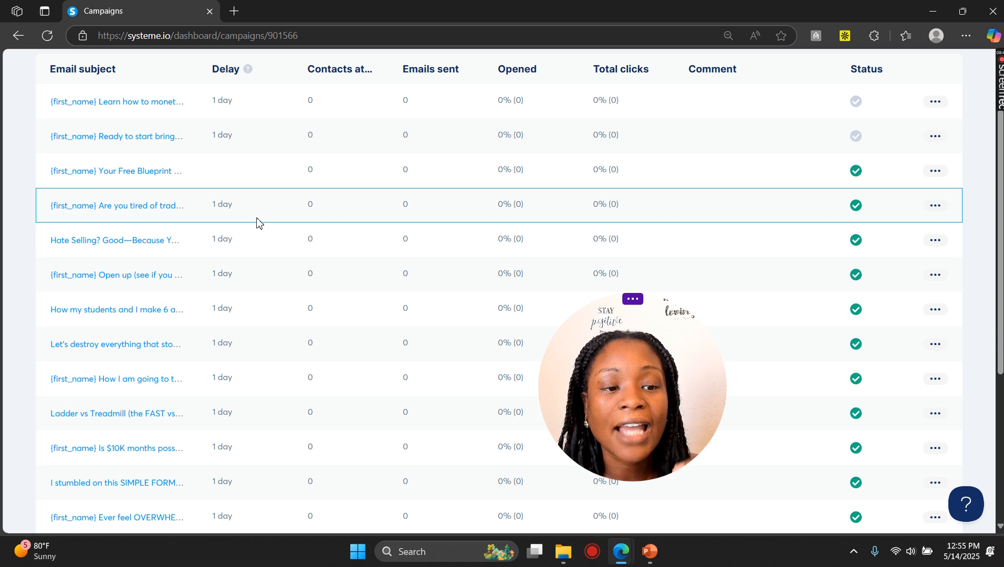
# Step: Open the "Hate Selling?" email and review its body text, links, photo and signature
pyautogui.click(129, 244)
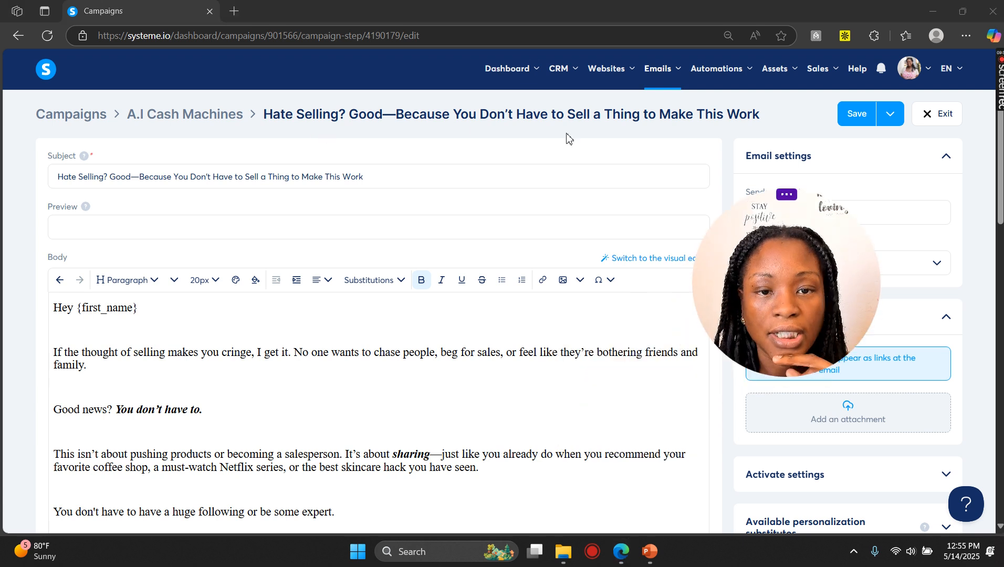
pyautogui.scroll(-3, 246, 228)
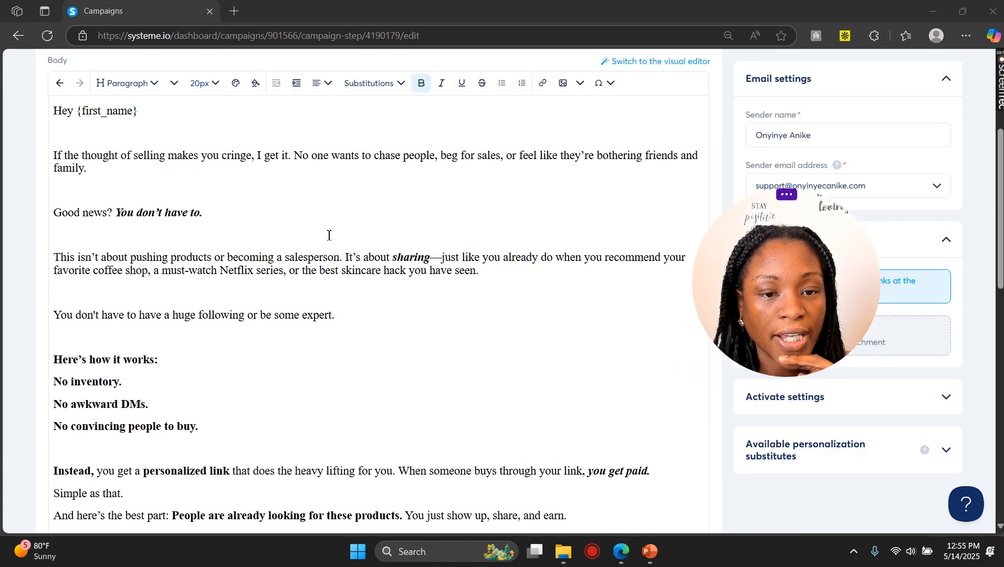
pyautogui.scroll(-10, 328, 236)
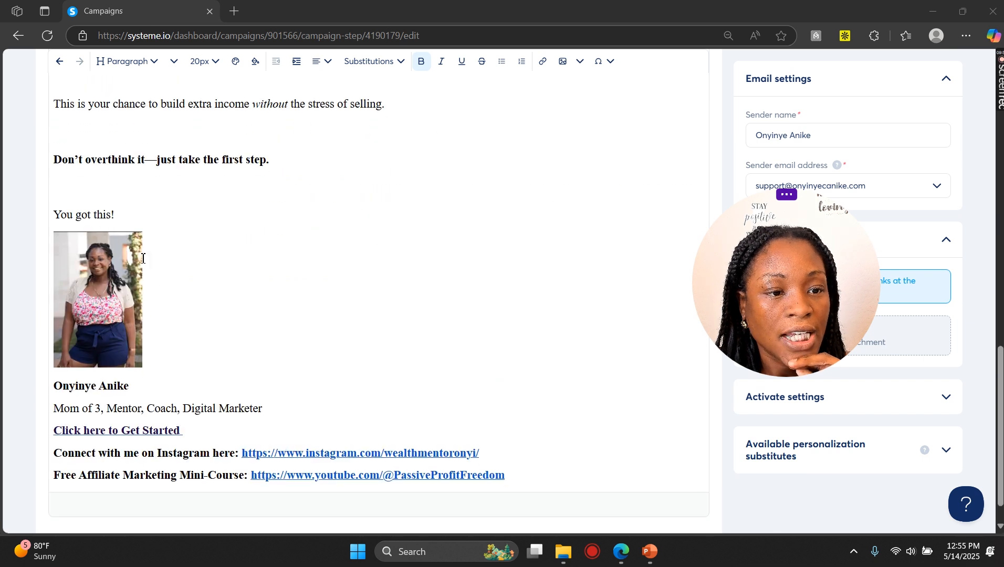
pyautogui.click(74, 293)
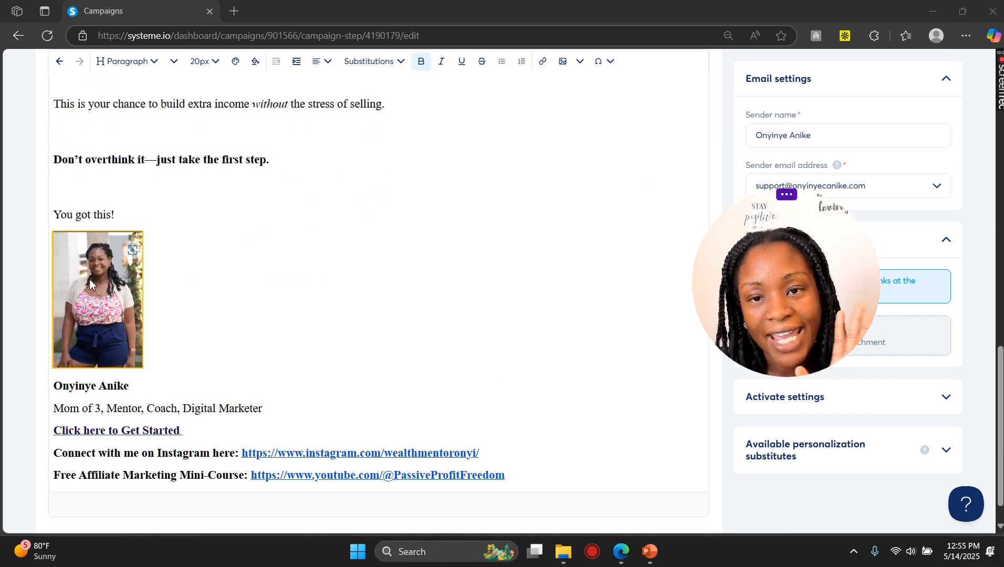
pyautogui.scroll(-1, 159, 264)
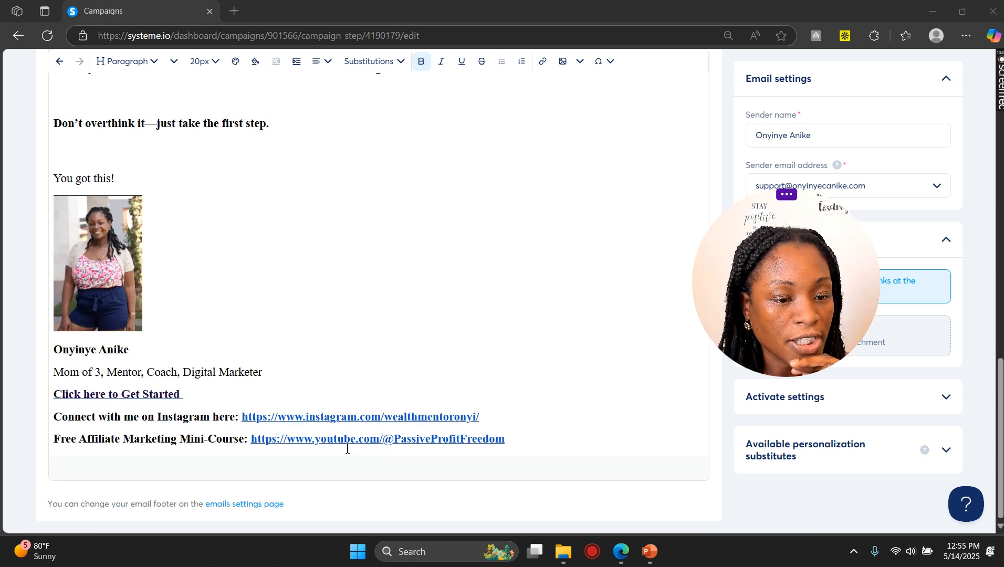
pyautogui.scroll(5, 312, 370)
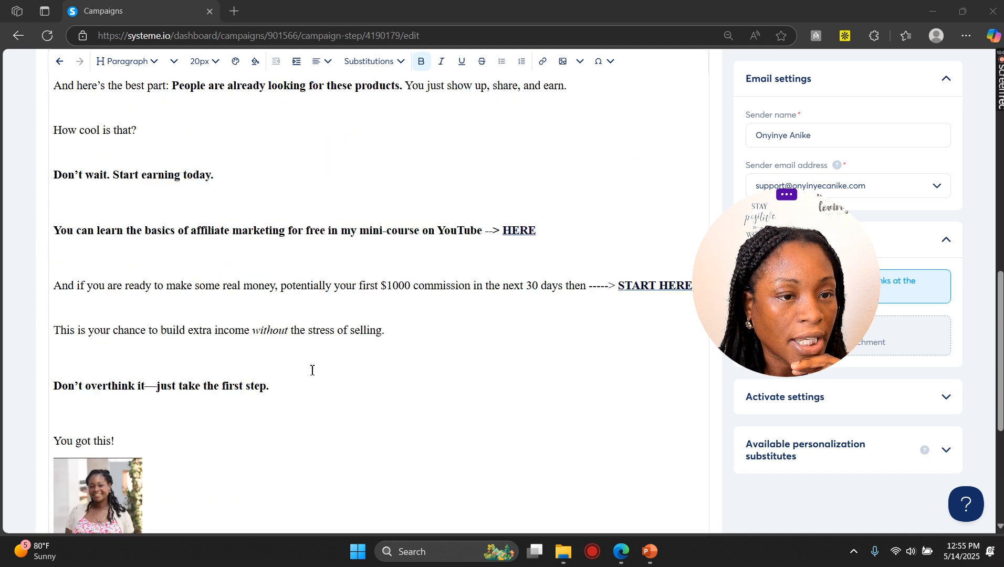
pyautogui.scroll(8, 312, 370)
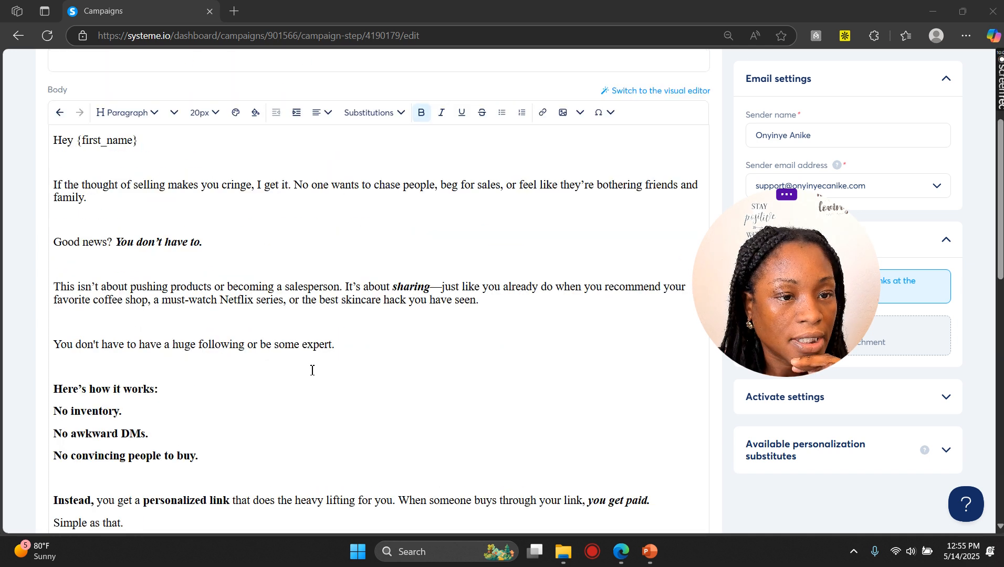
pyautogui.scroll(-14, 312, 370)
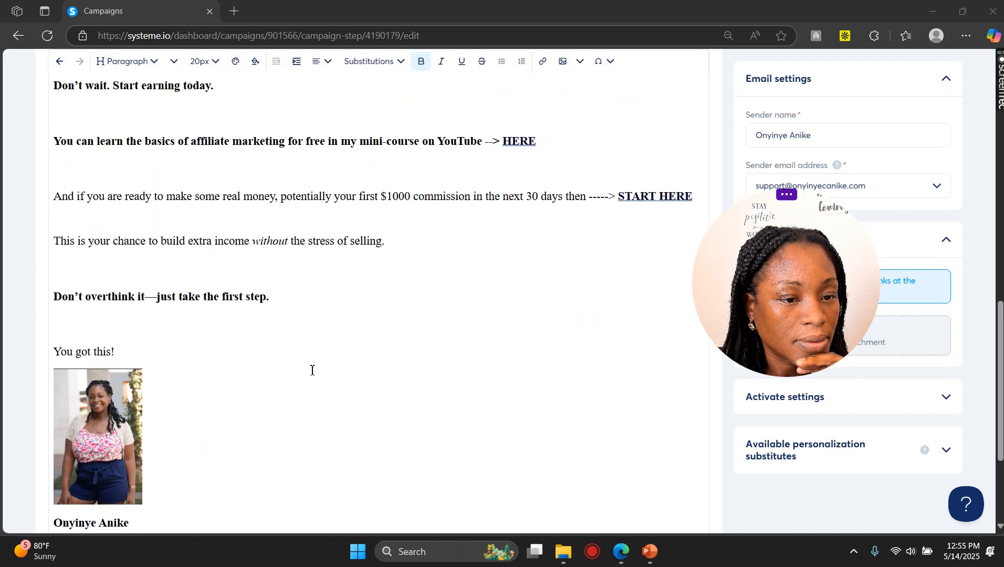
pyautogui.scroll(1, 641, 231)
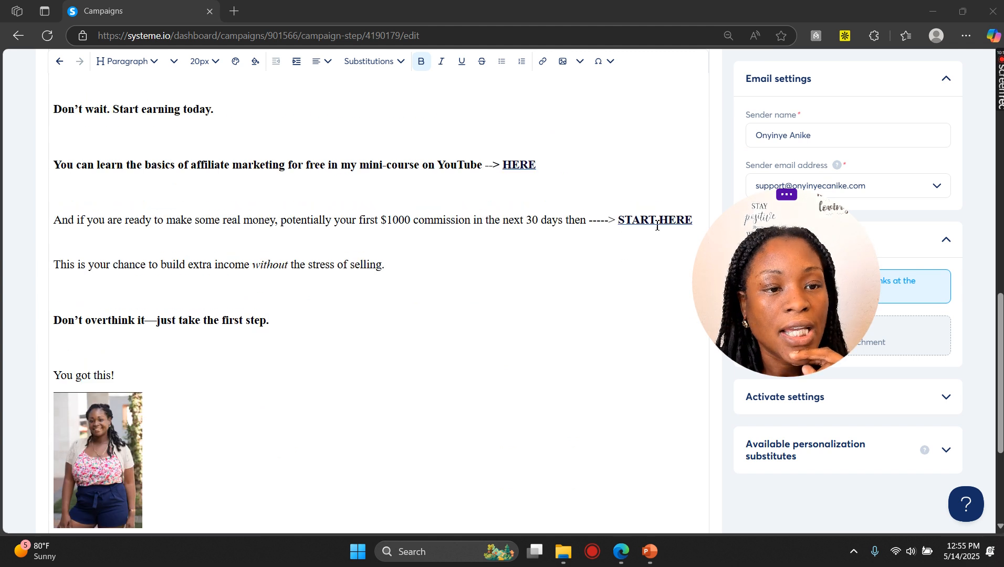
# Step: Change the text color of the START HERE link in the email body to red
pyautogui.click(657, 225)
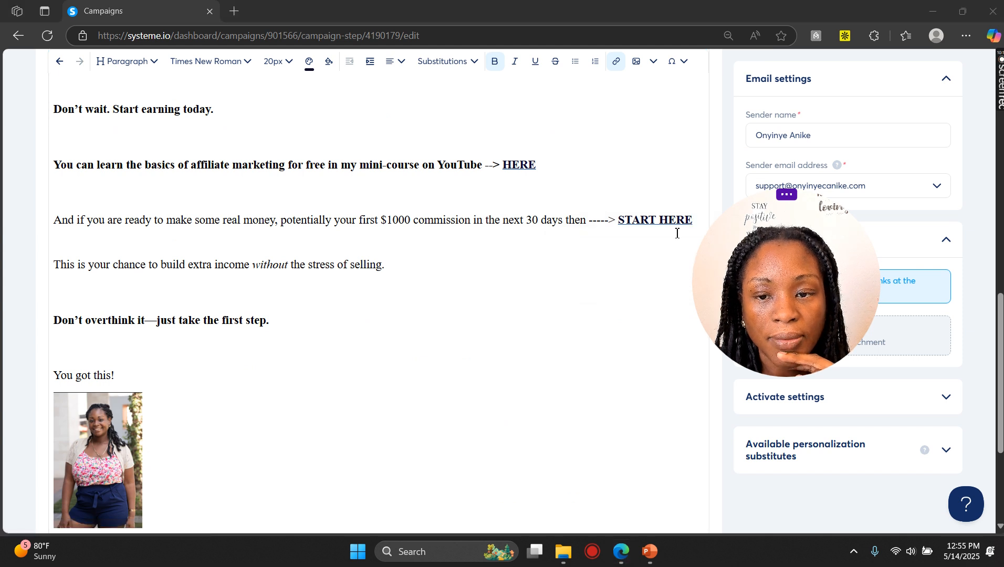
pyautogui.moveTo(619, 221); pyautogui.dragTo(694, 219)
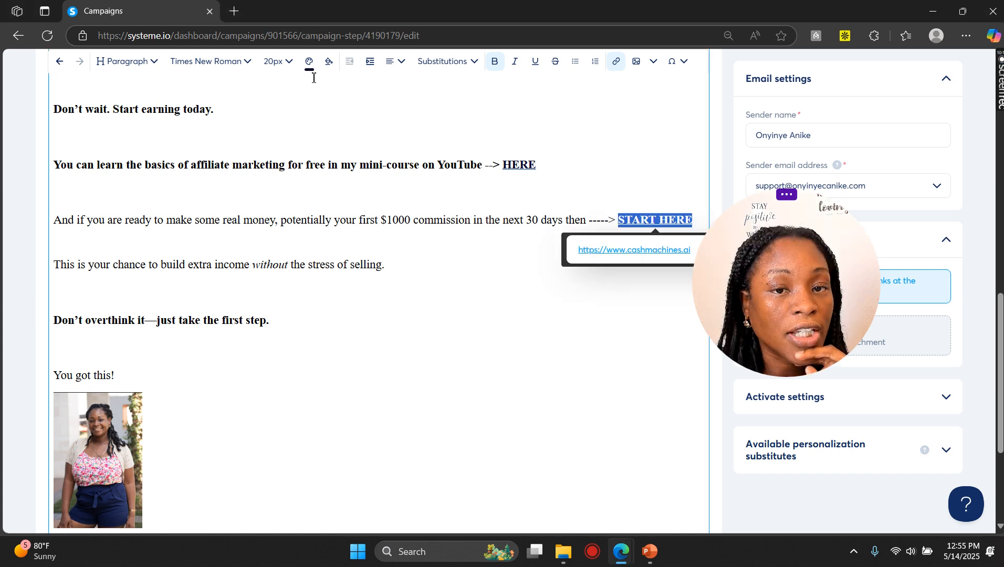
pyautogui.click(309, 61)
pyautogui.click(359, 96)
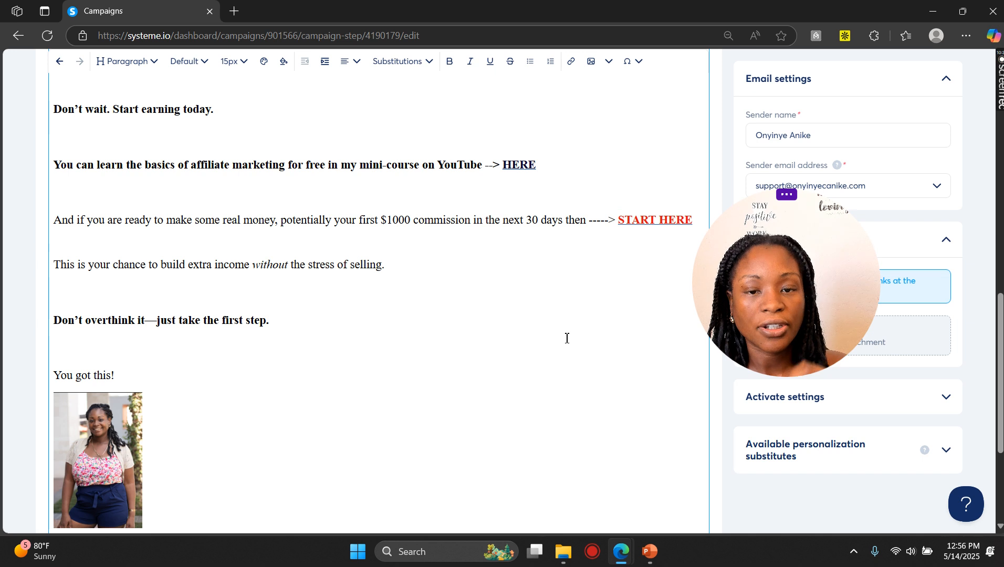
pyautogui.doubleClick(392, 227)
pyautogui.click(499, 253)
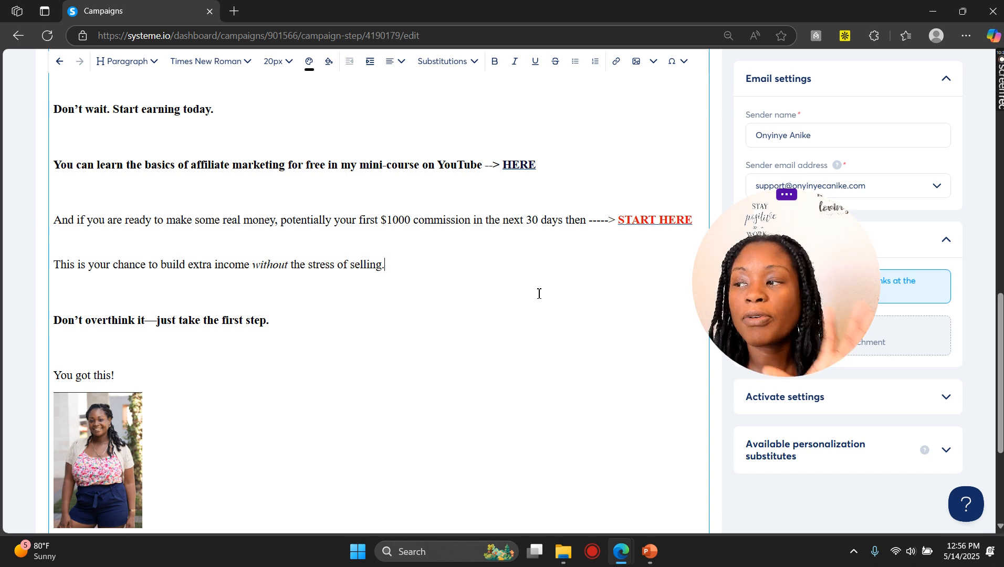
# Step: Save the "Hate Selling?" email and exit to the A.I Cash Machines campaign
pyautogui.scroll(1, 541, 292)
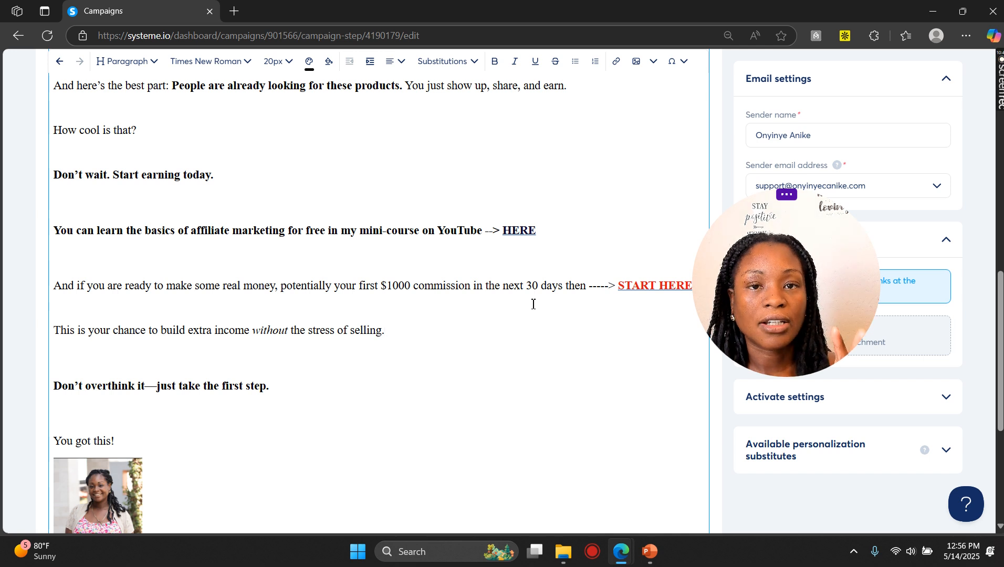
pyautogui.scroll(15, 533, 304)
pyautogui.click(856, 114)
pyautogui.click(957, 117)
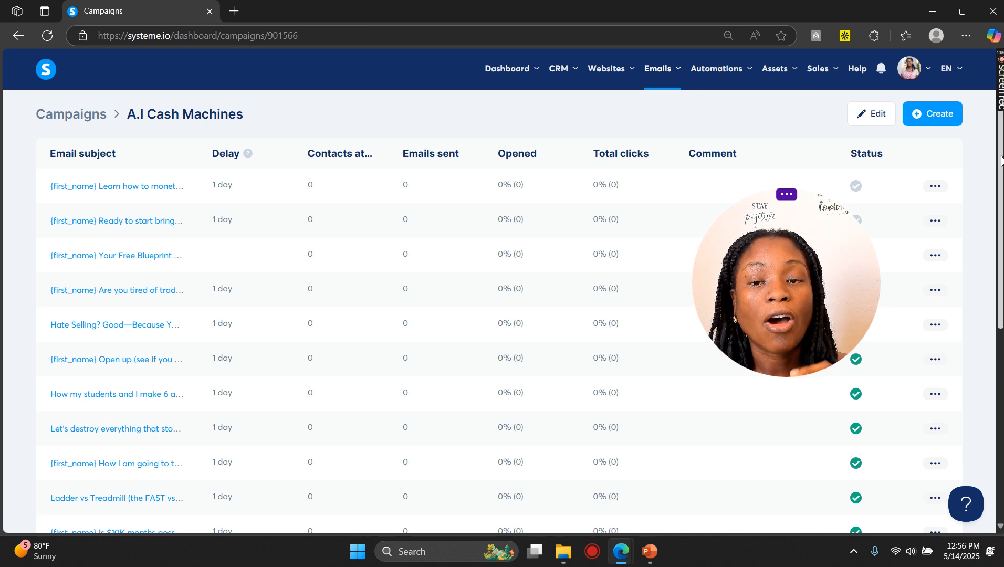
# Step: Open the CRM tags list and view the tag creation form, closing it without creating a tag
pyautogui.moveTo(556, 68)
pyautogui.click(558, 124)
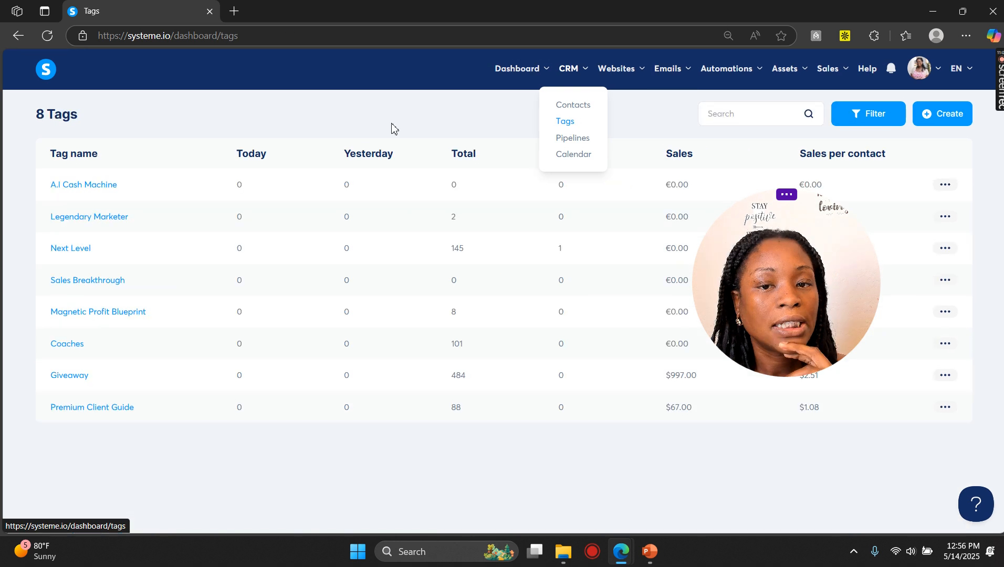
pyautogui.click(927, 114)
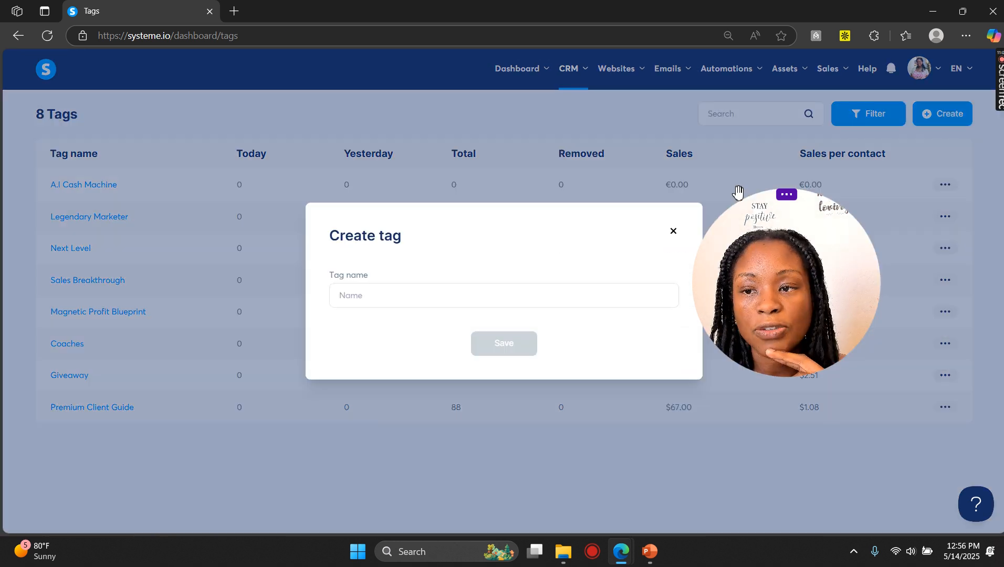
pyautogui.click(673, 234)
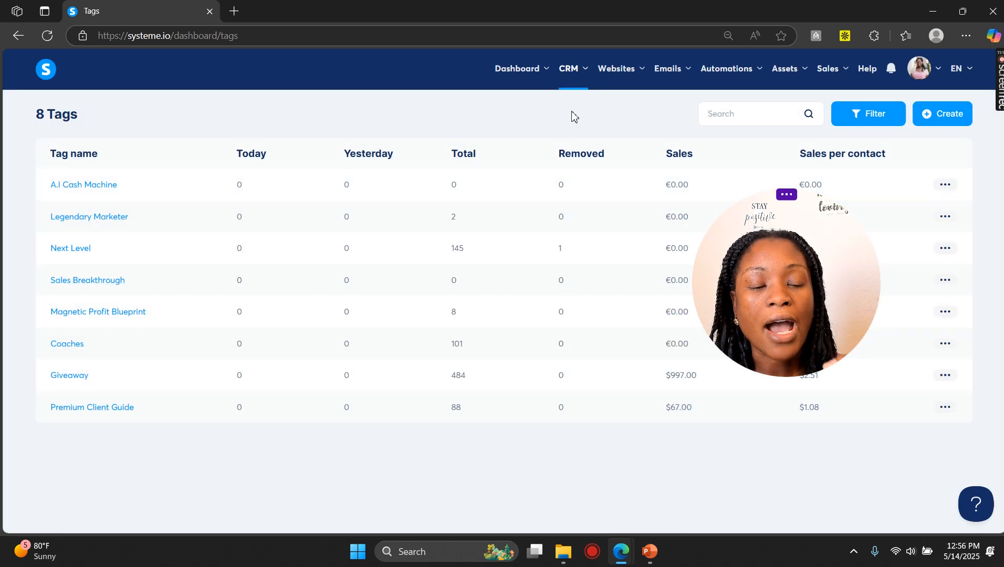
pyautogui.moveTo(625, 71)
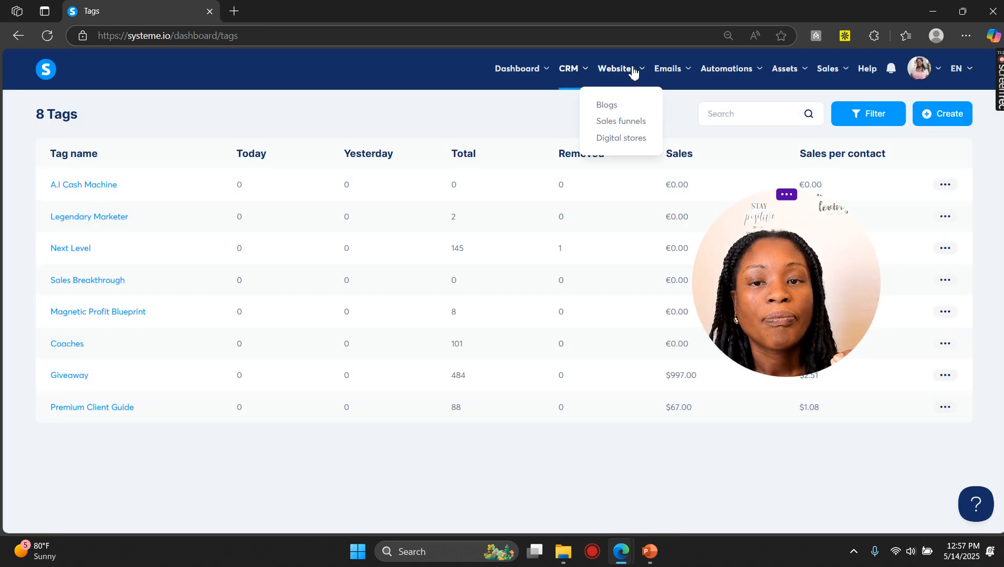
# Step: Open the A.I Cash Machine 2.0 sales funnel and show the automation rules of its Optin / Landing Page step
pyautogui.click(624, 122)
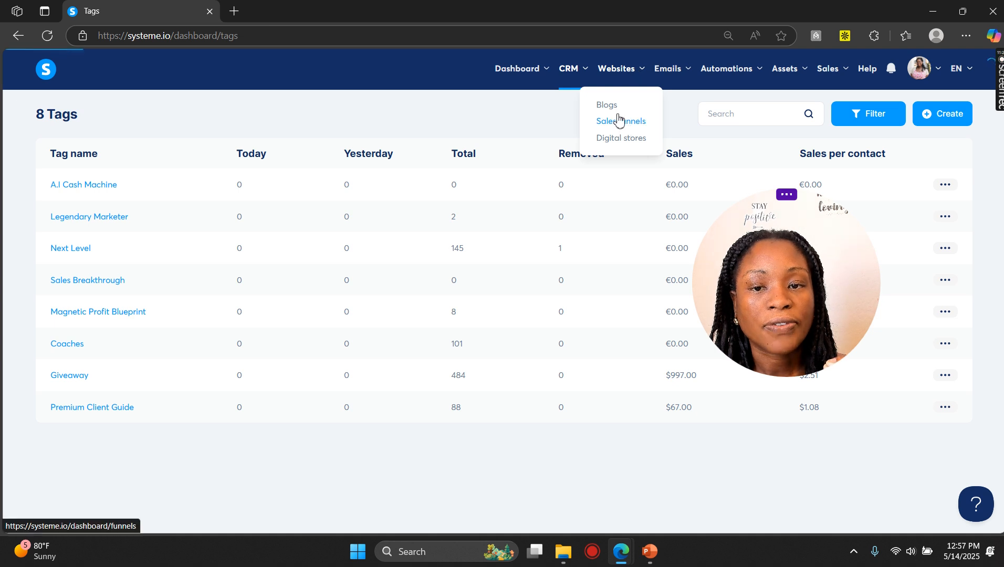
pyautogui.click(98, 222)
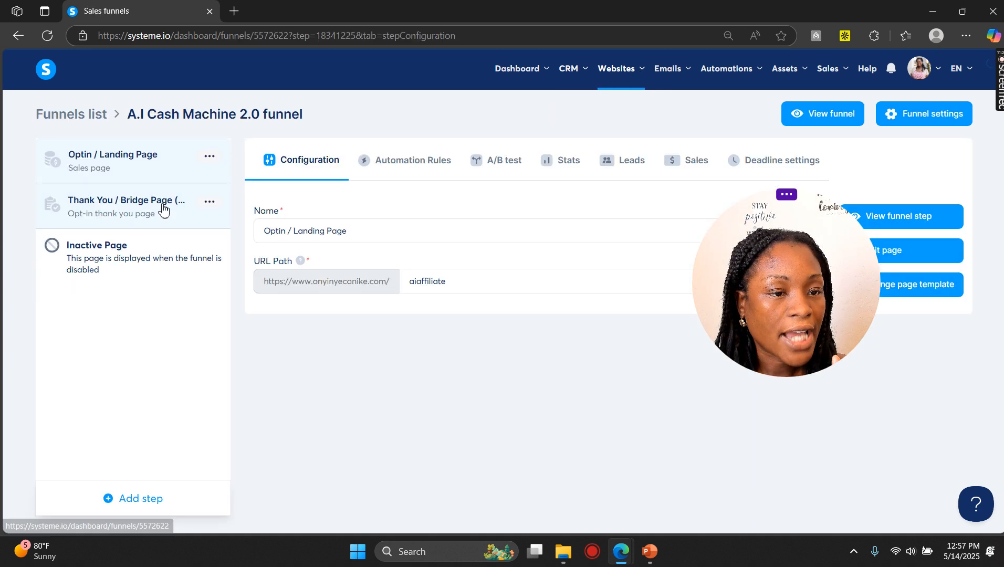
pyautogui.moveTo(811, 280); pyautogui.dragTo(742, 395)
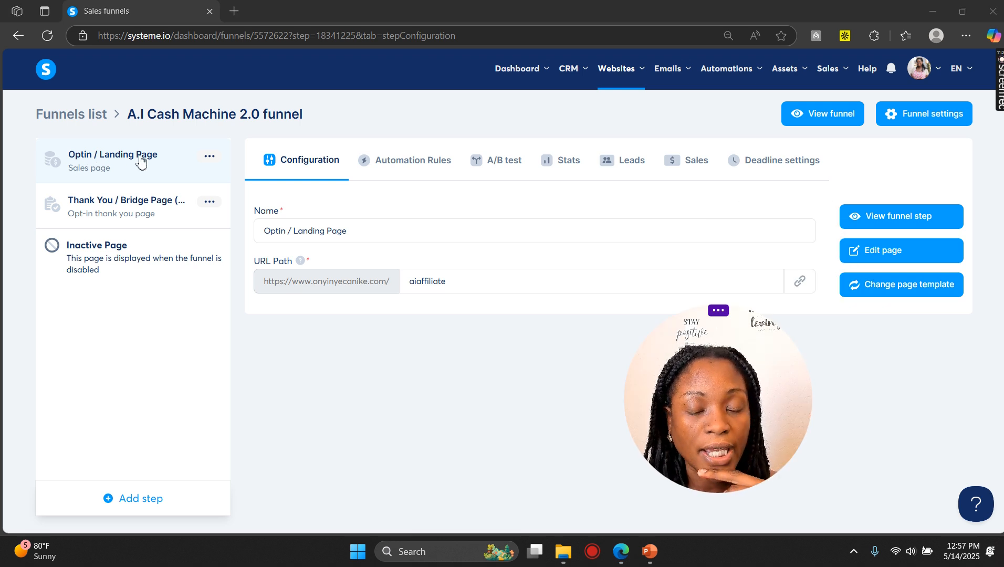
pyautogui.click(409, 162)
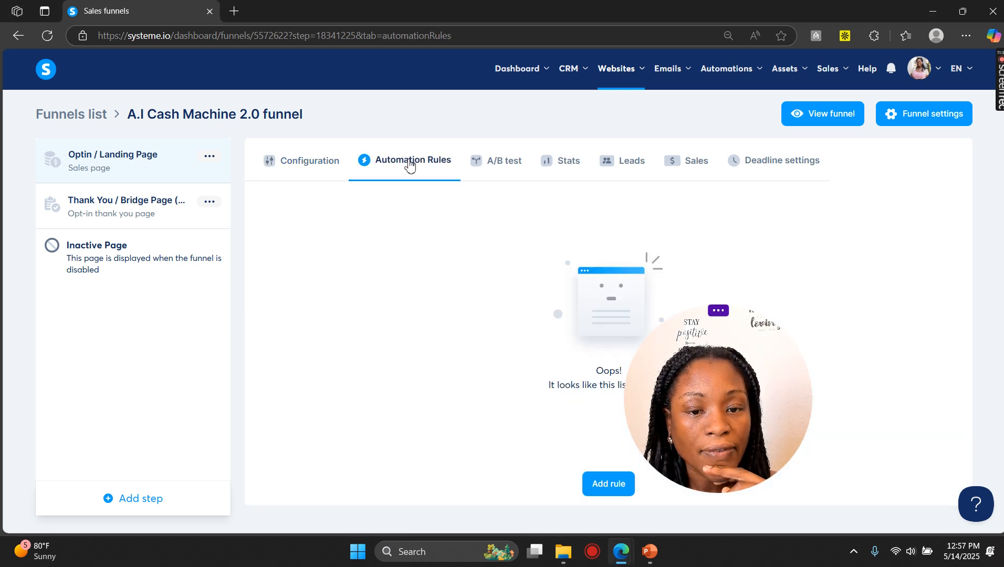
pyautogui.moveTo(724, 394); pyautogui.dragTo(143, 356)
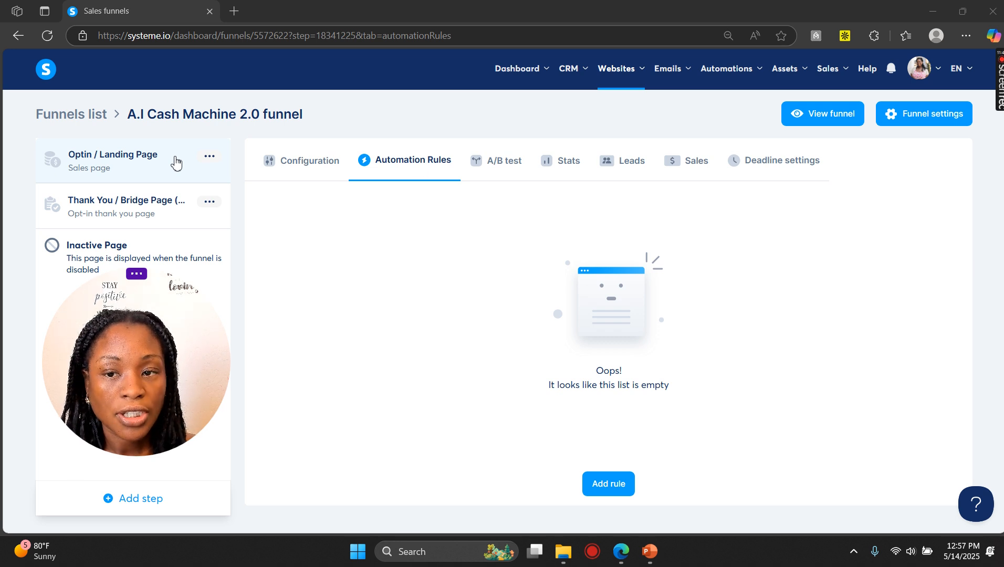
# Step: View the live opt-in page and its first name and email sign-up form, closing the form and returning to the funnel
pyautogui.click(841, 120)
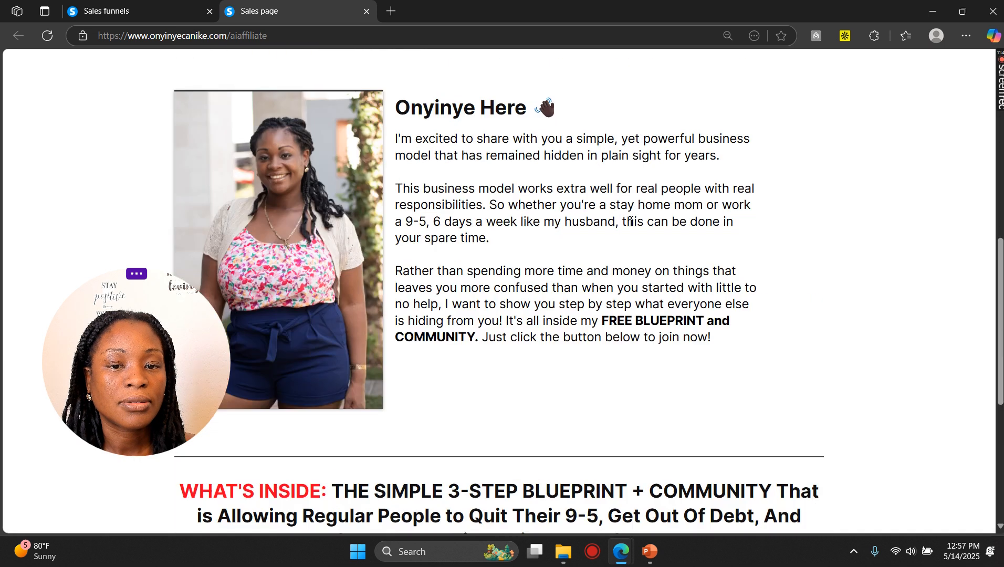
pyautogui.scroll(-3, 513, 389)
pyautogui.click(513, 389)
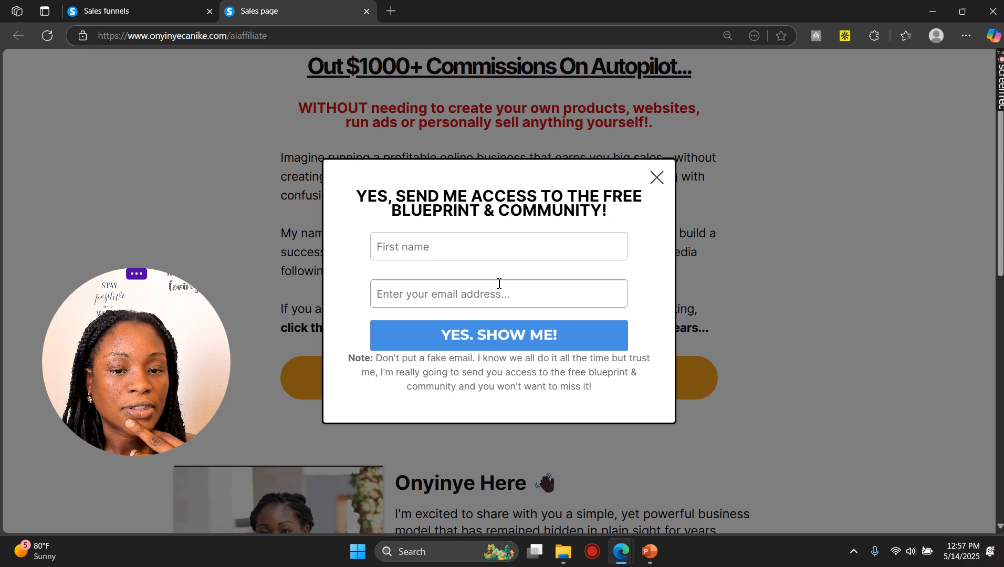
pyautogui.click(389, 244)
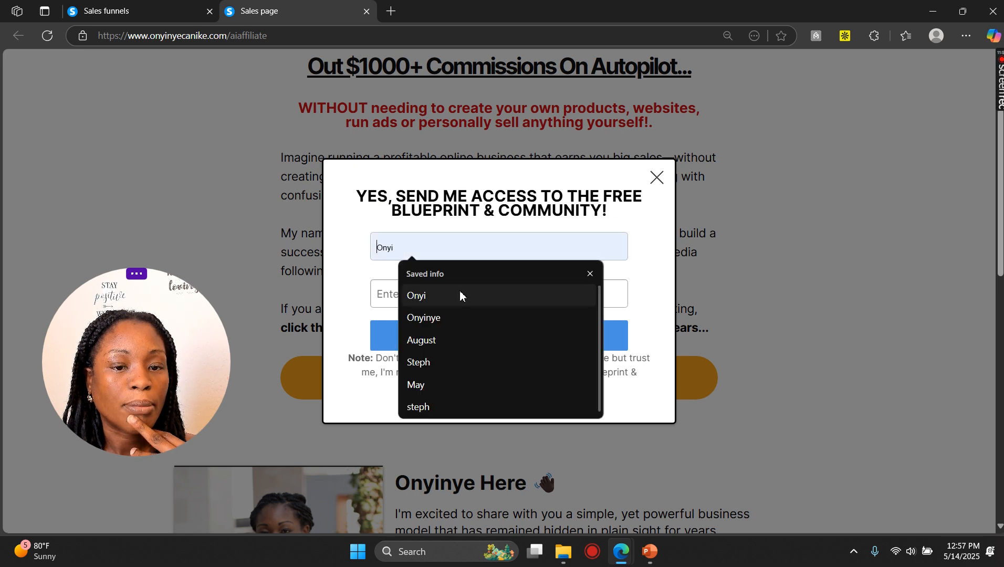
pyautogui.click(538, 291)
pyautogui.click(657, 177)
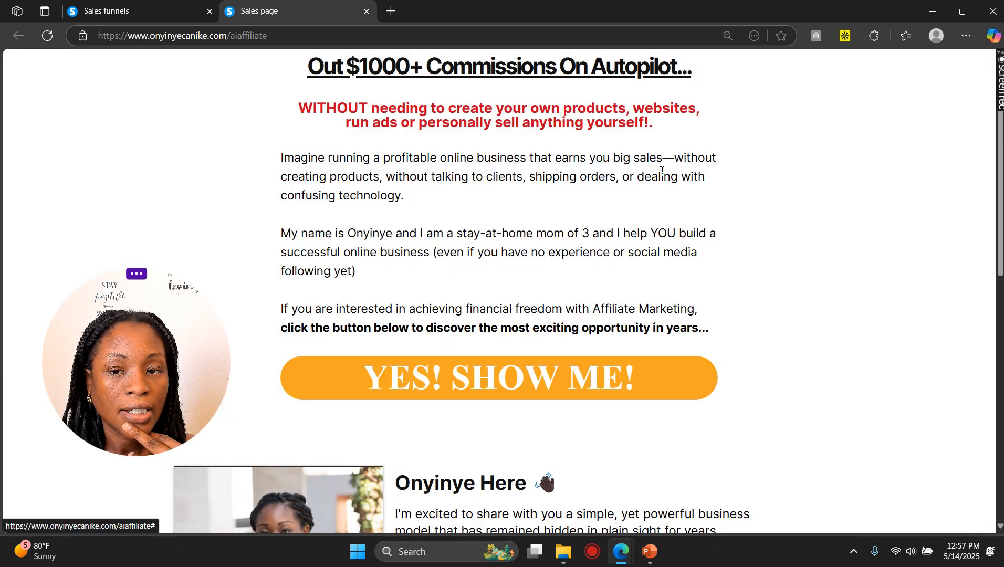
pyautogui.click(134, 7)
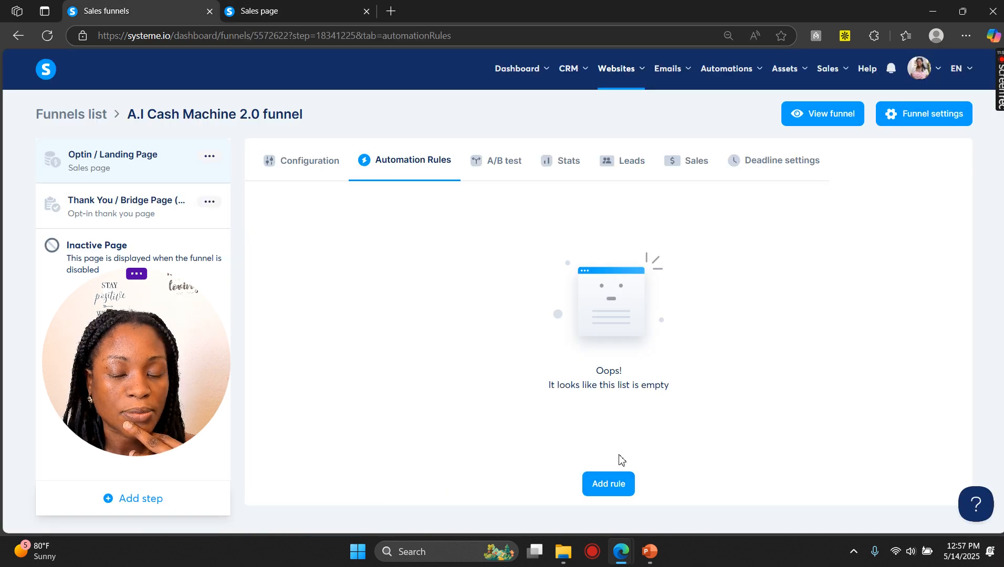
# Step: Start an automation rule for the landing page with the "Funnel step form subscribed" trigger
pyautogui.click(611, 483)
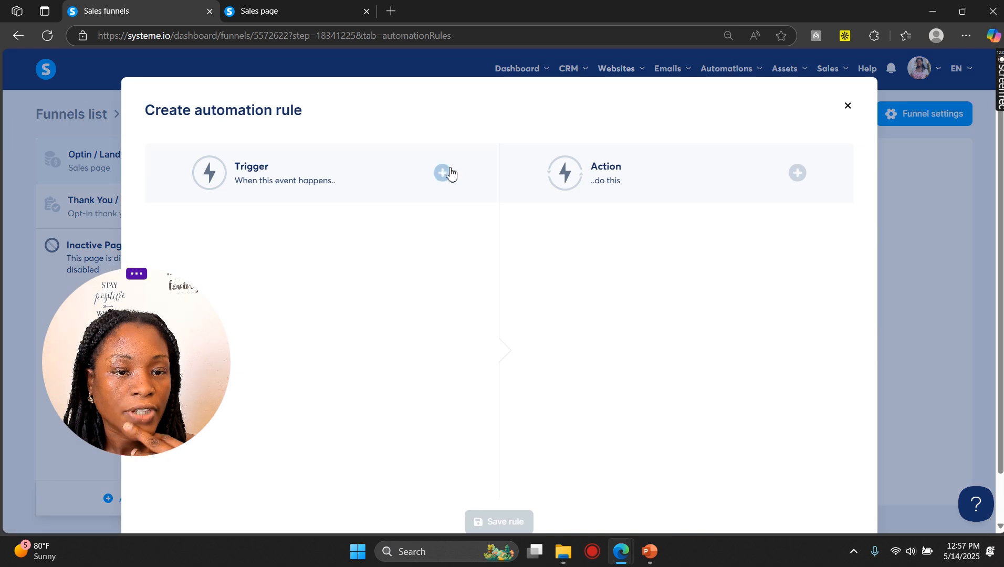
pyautogui.click(443, 173)
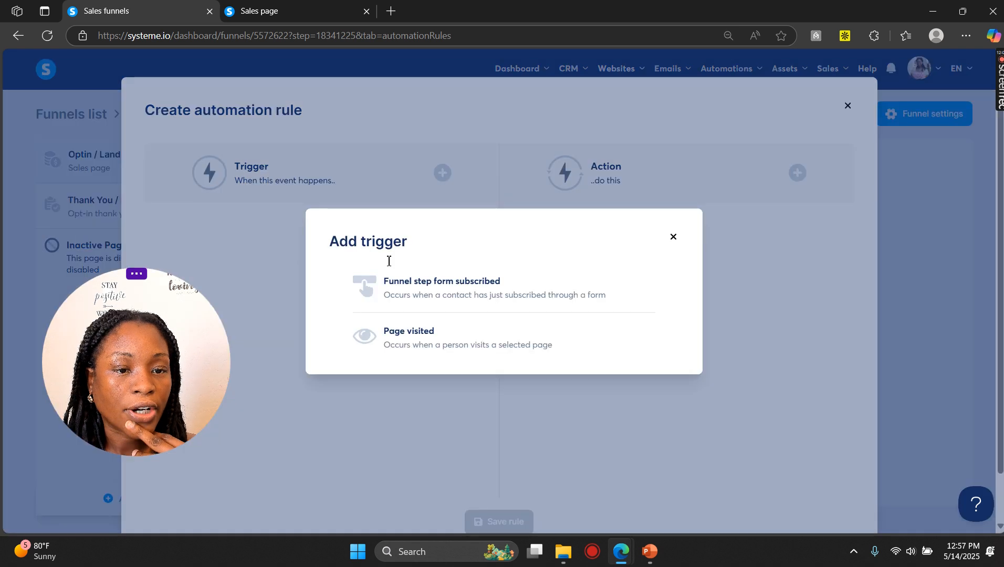
pyautogui.click(479, 292)
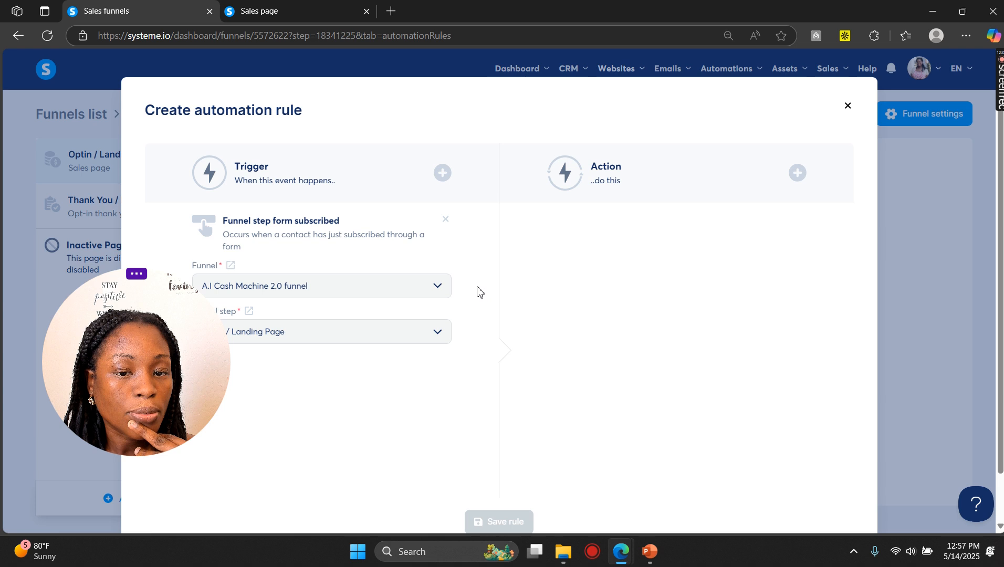
pyautogui.moveTo(184, 314); pyautogui.dragTo(935, 315)
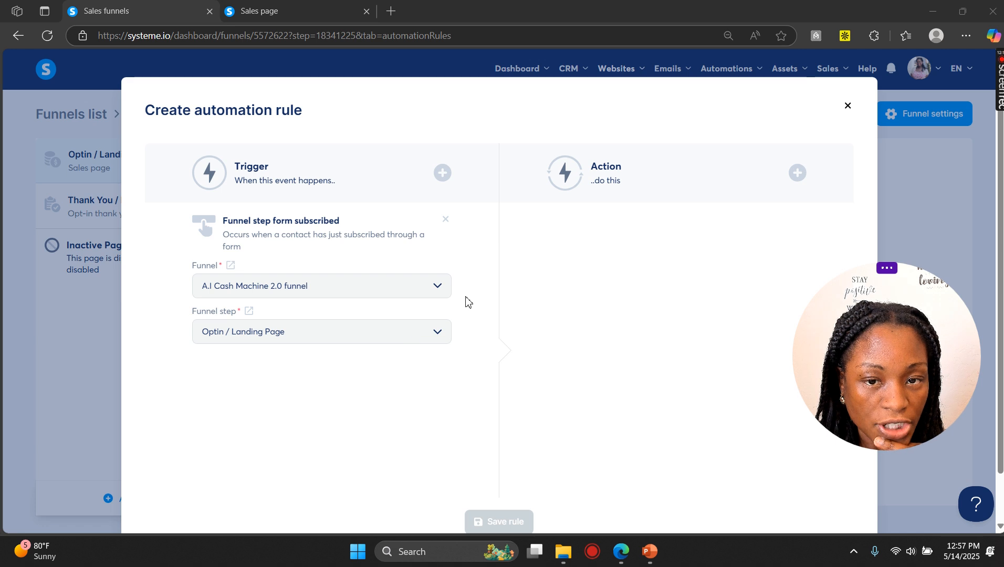
# Step: Give the rule an "Add a tag" action using the A.I Cash Machine tag
pyautogui.click(568, 176)
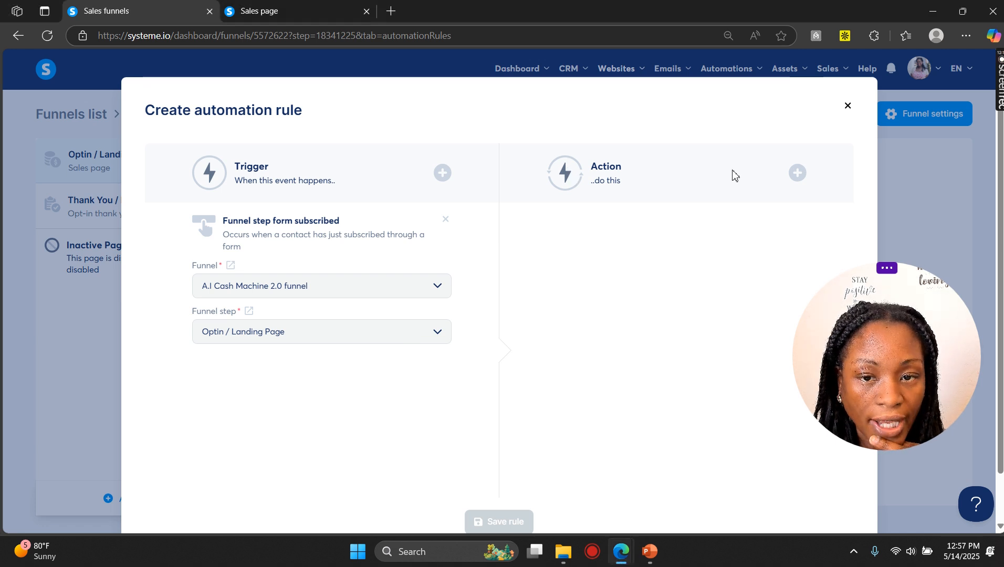
pyautogui.click(798, 173)
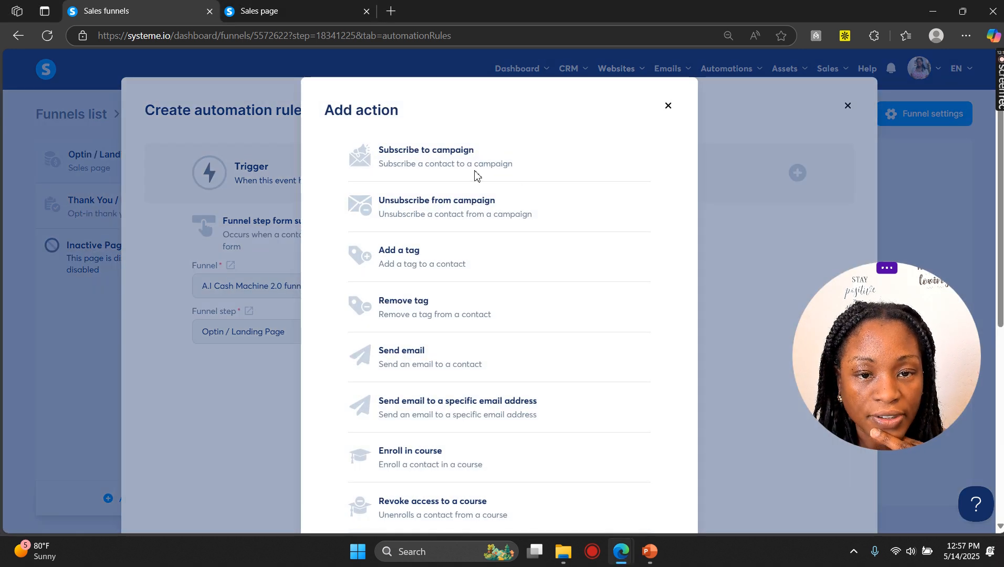
pyautogui.click(425, 263)
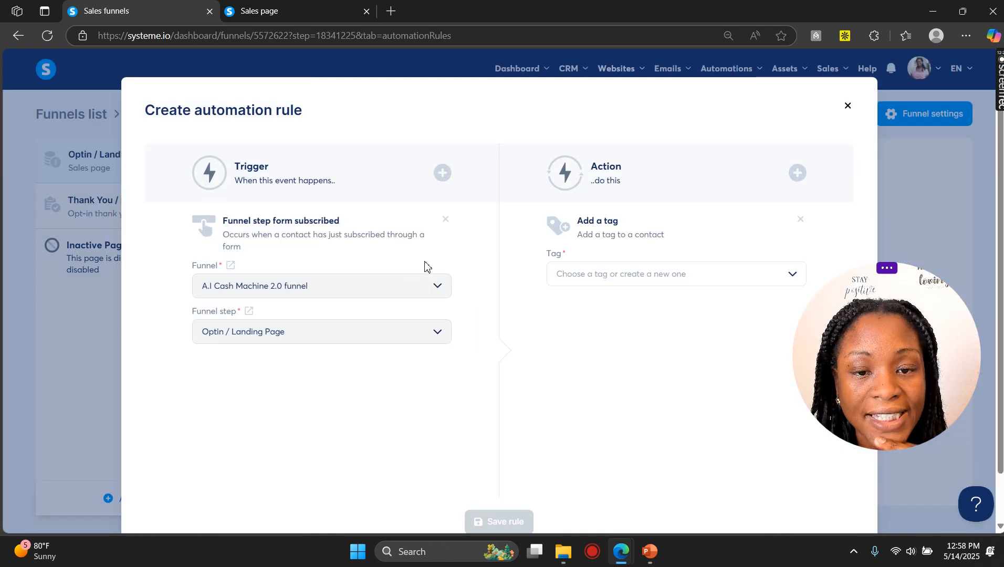
pyautogui.click(792, 280)
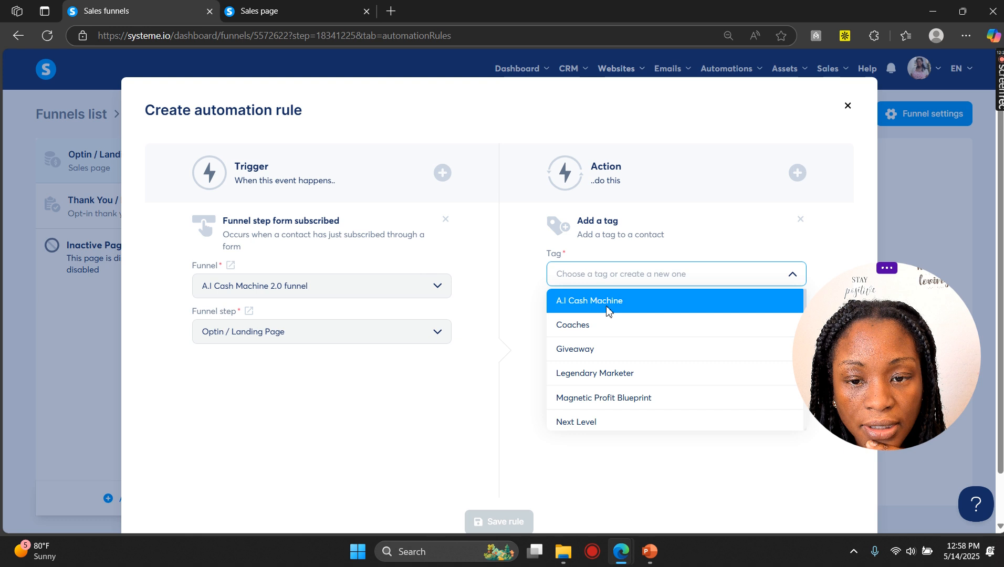
pyautogui.click(608, 311)
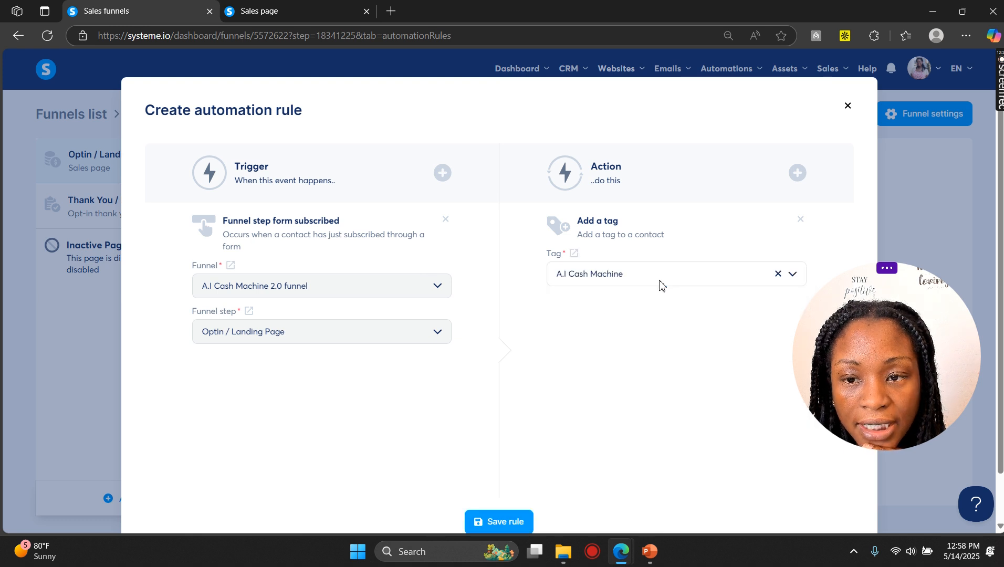
# Step: Add a "Subscribe to campaign" action for the A.I Cash Machines campaign and save the rule
pyautogui.click(798, 173)
pyautogui.click(419, 154)
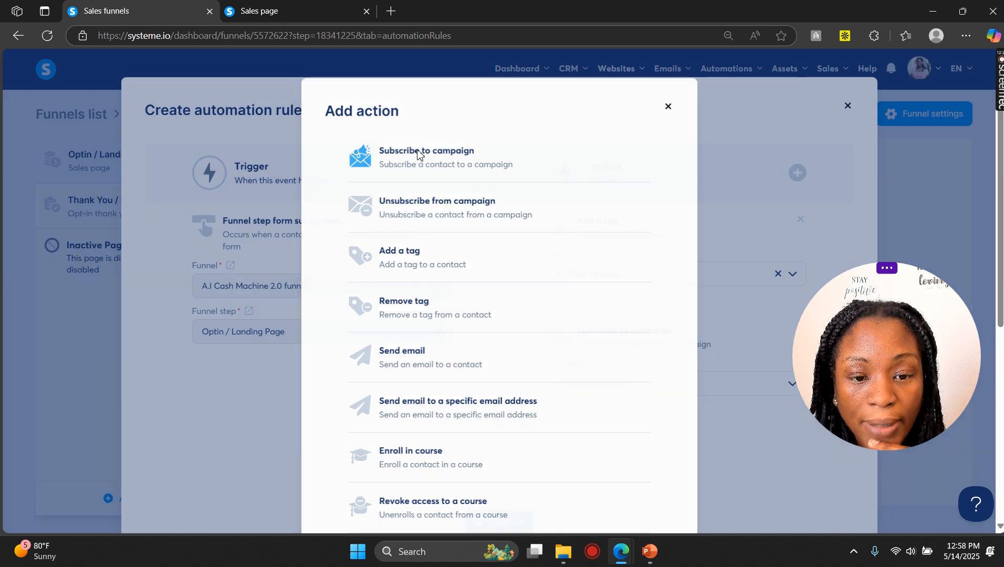
pyautogui.moveTo(926, 361); pyautogui.dragTo(950, 173)
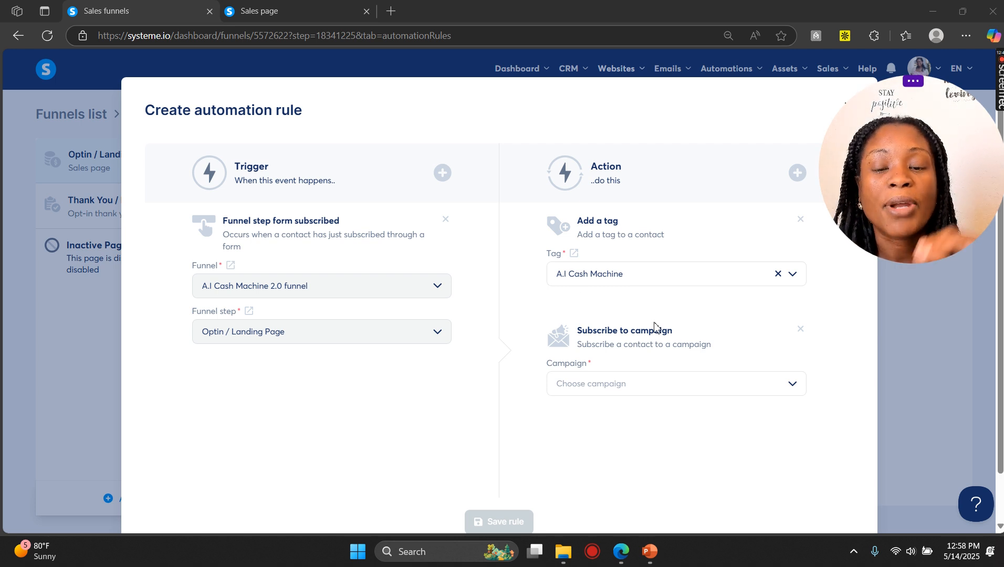
pyautogui.click(791, 388)
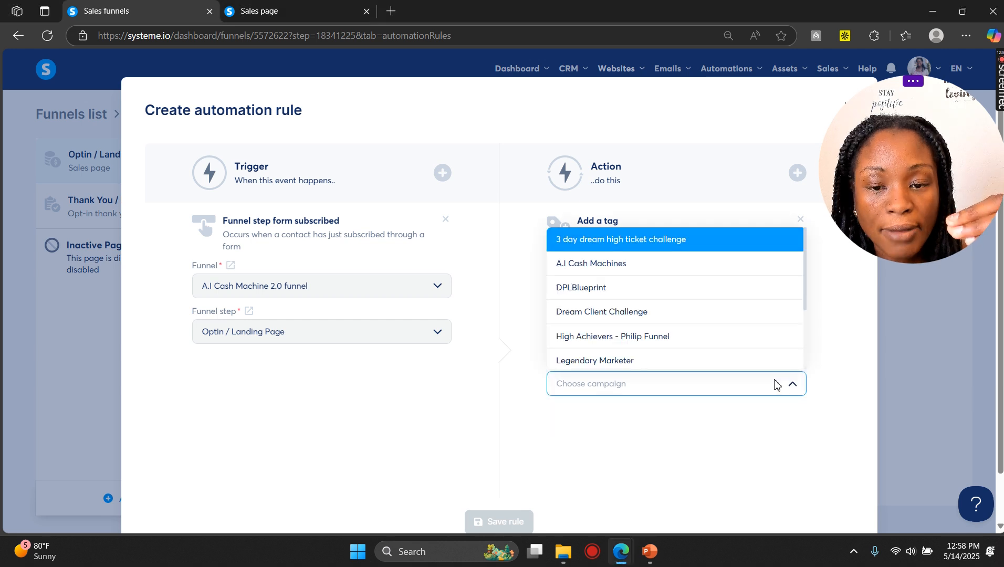
pyautogui.click(642, 262)
pyautogui.click(645, 429)
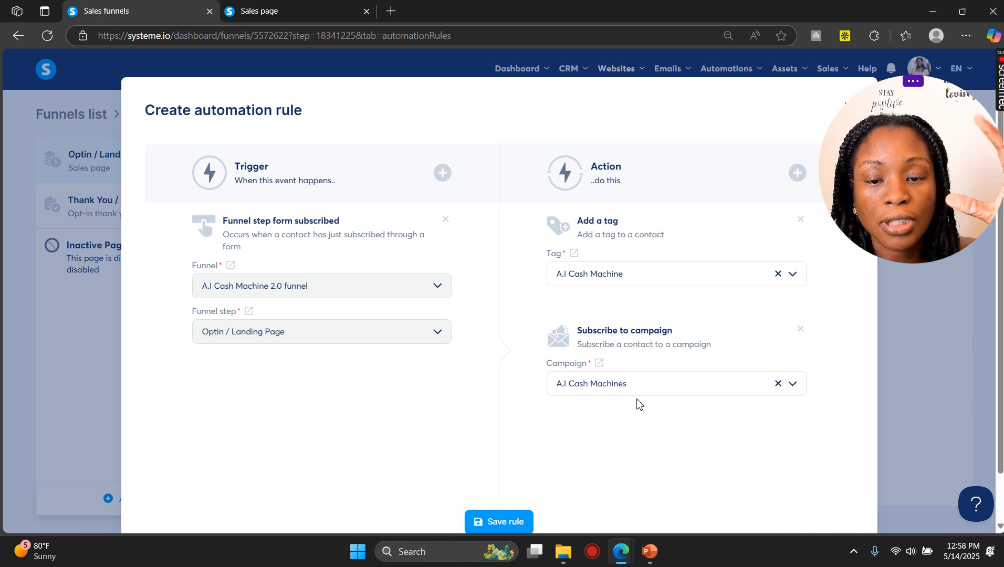
pyautogui.scroll(-1, 639, 403)
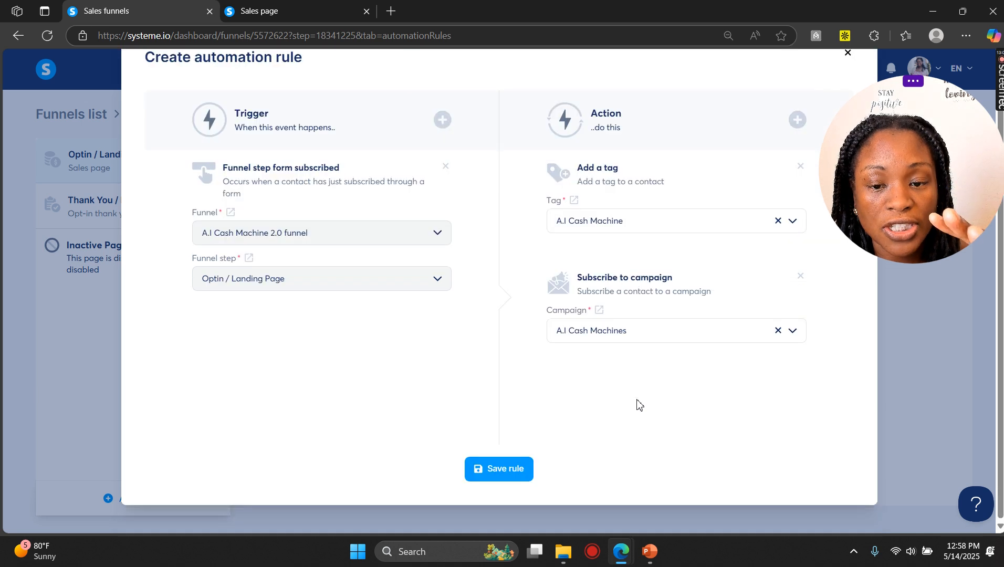
pyautogui.click(504, 469)
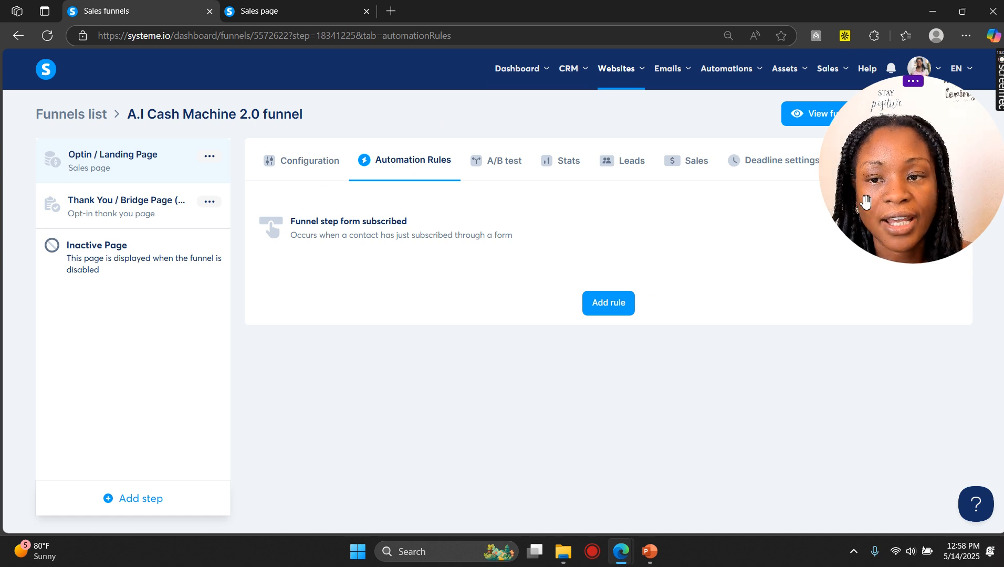
# Step: Look at the live opt-in page again, review the saved rule's trigger and actions, and return to the Optin / Landing Page configuration
pyautogui.moveTo(887, 202); pyautogui.dragTo(887, 367)
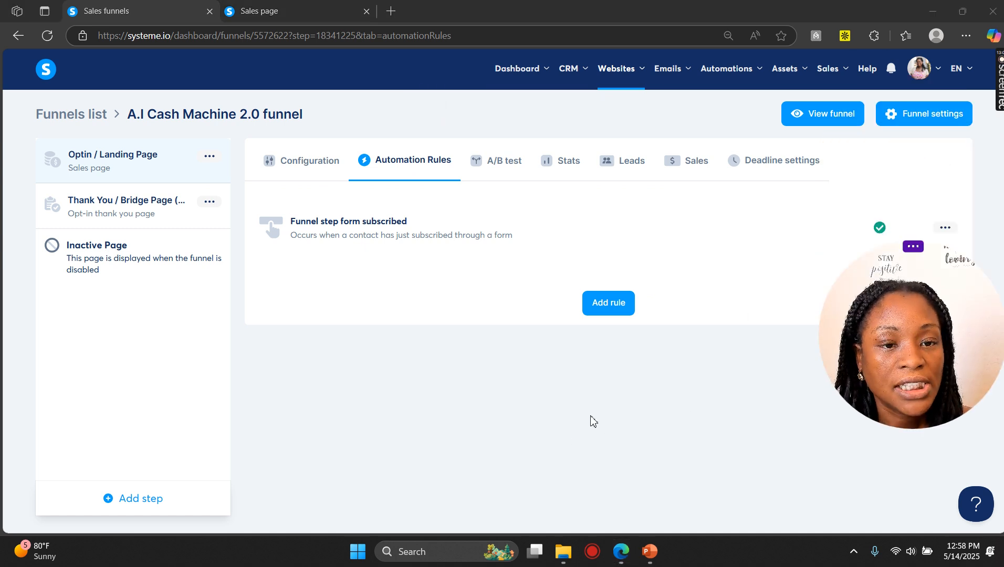
pyautogui.click(232, 15)
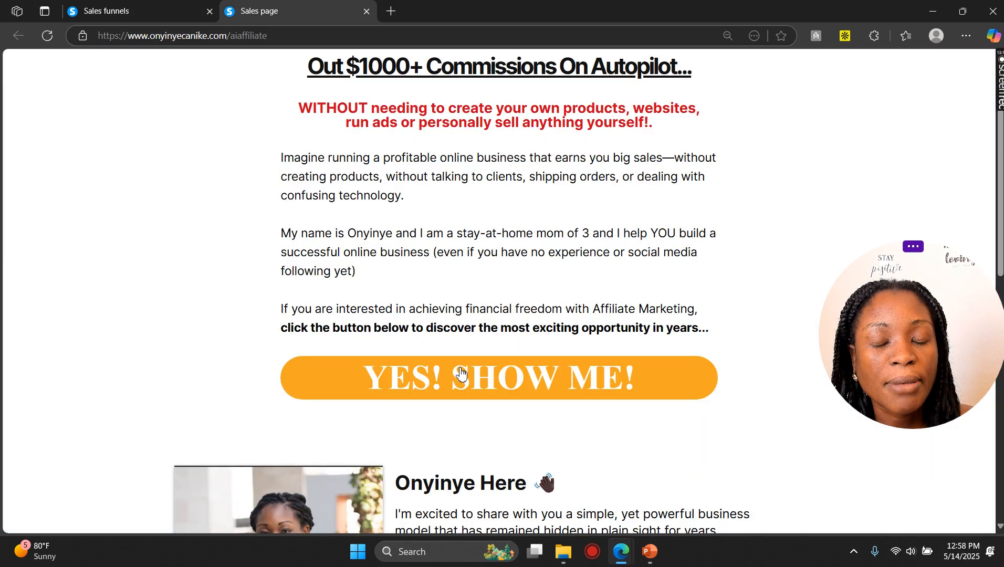
pyautogui.click(127, 6)
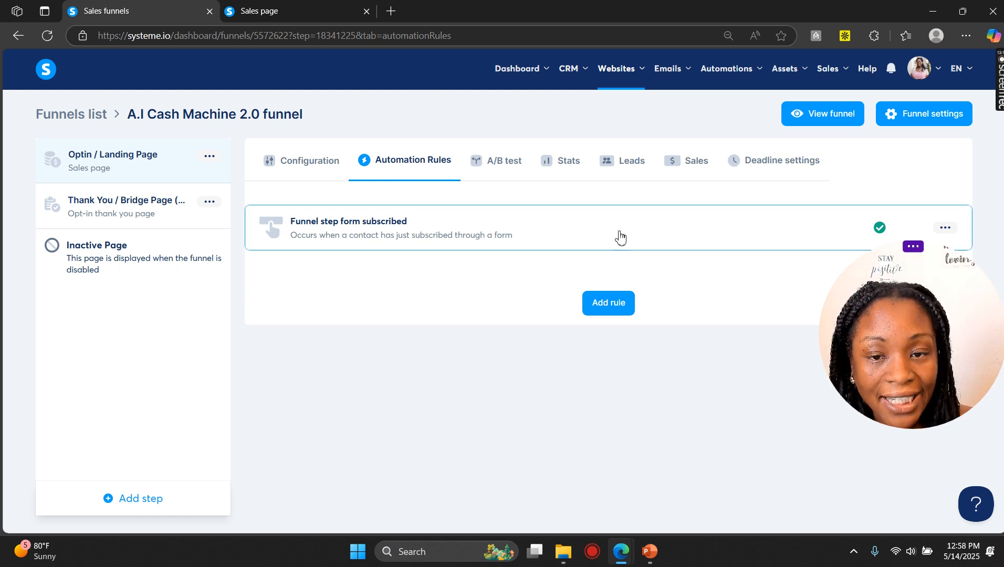
pyautogui.click(533, 228)
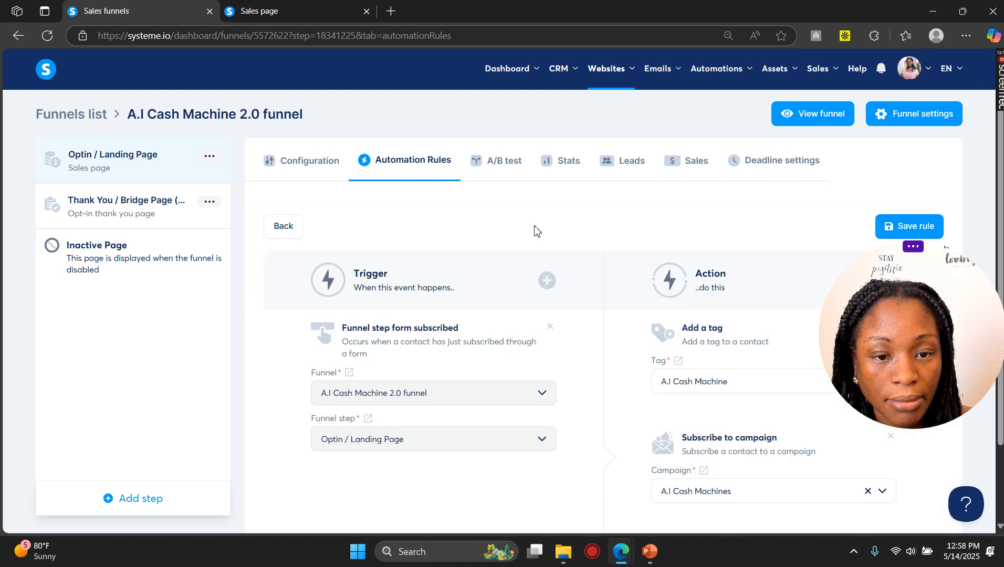
pyautogui.moveTo(855, 332); pyautogui.dragTo(856, 233)
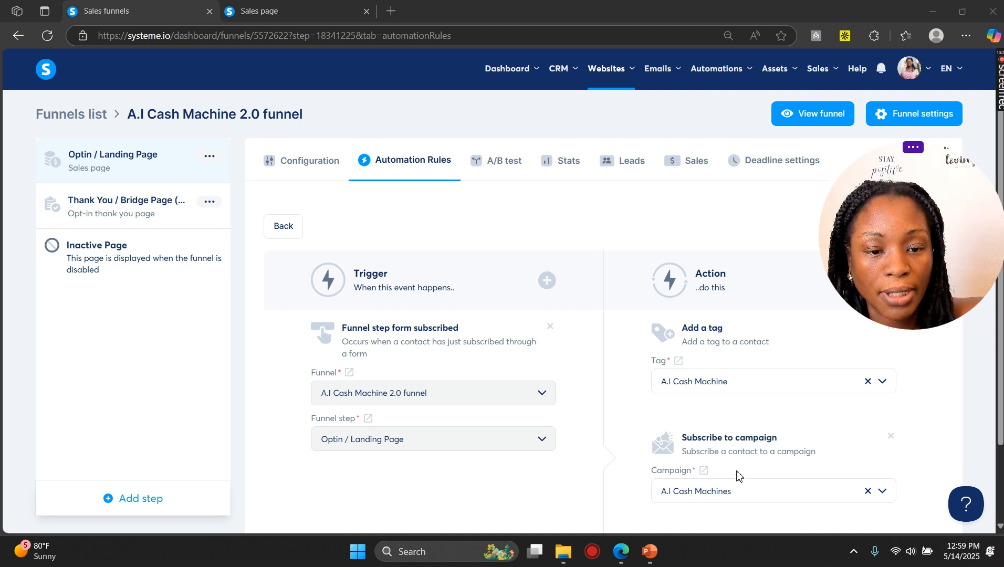
pyautogui.click(168, 172)
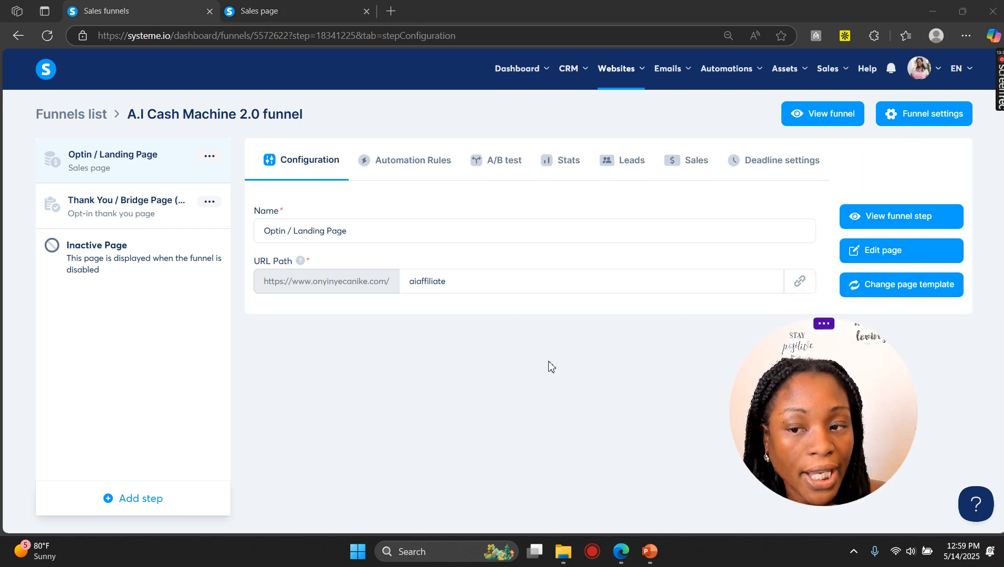
pyautogui.click(141, 163)
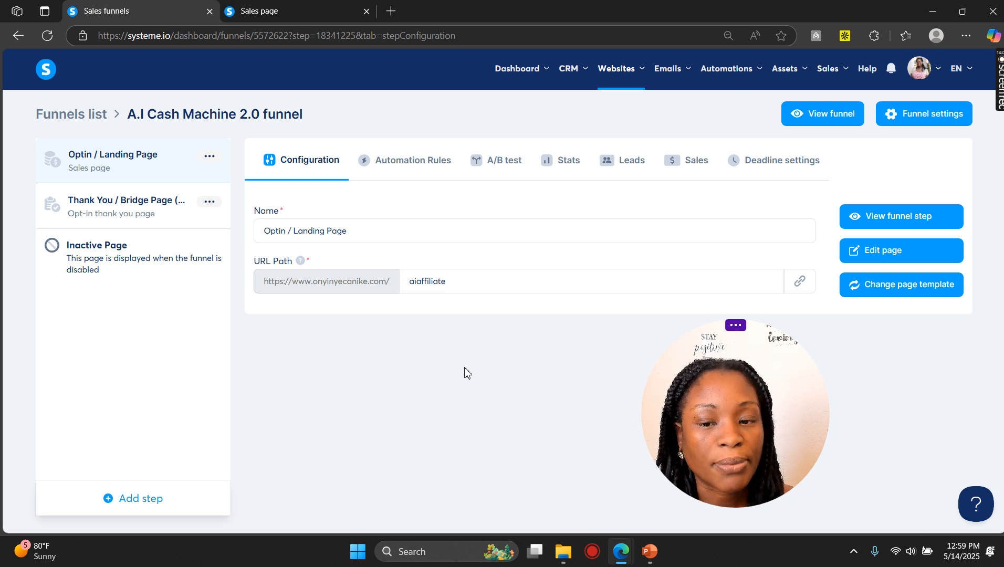
# Step: Switch to the PowerPoint presentation and review the "Connecting Autoresponders" slide
pyautogui.moveTo(648, 549)
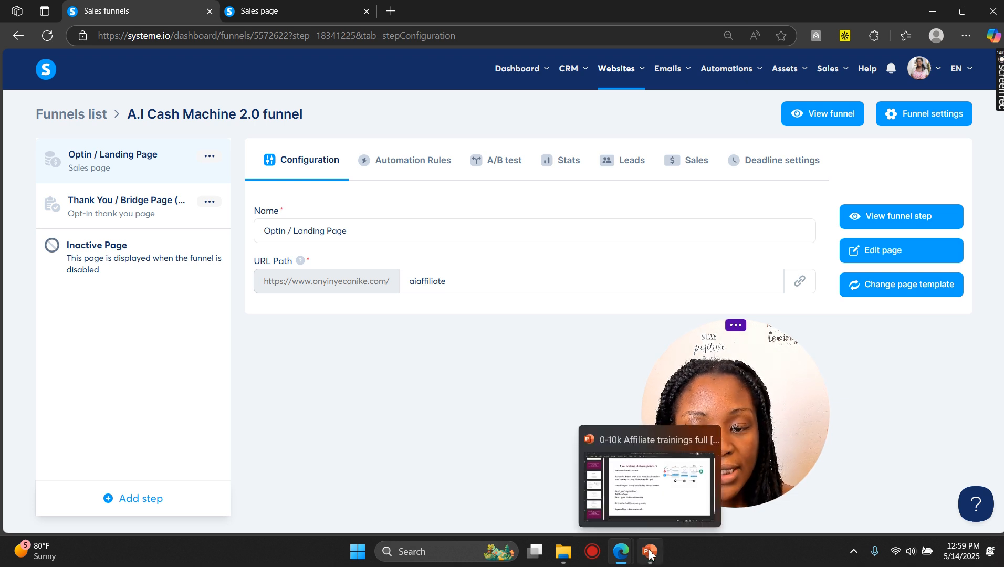
pyautogui.click(647, 510)
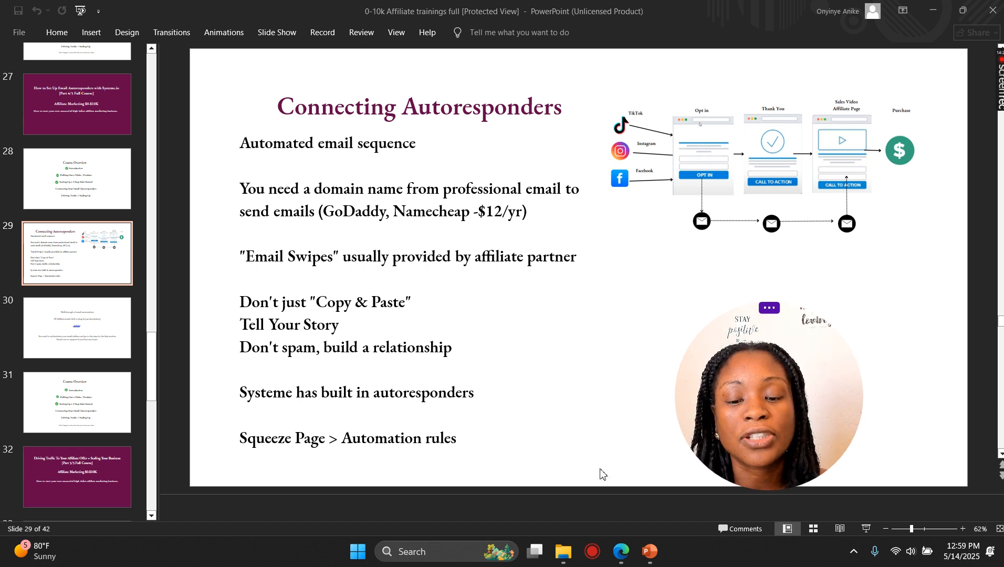
pyautogui.moveTo(620, 551)
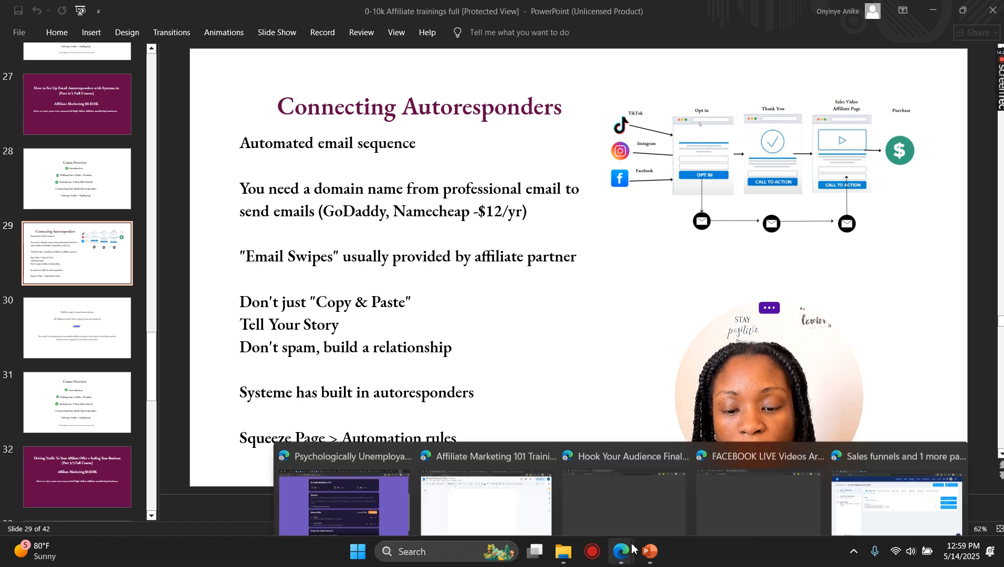
# Step: Switch to systeme.io in the browser, open the account's email settings, and review the domains and verified email addresses
pyautogui.click(866, 497)
pyautogui.moveTo(938, 68)
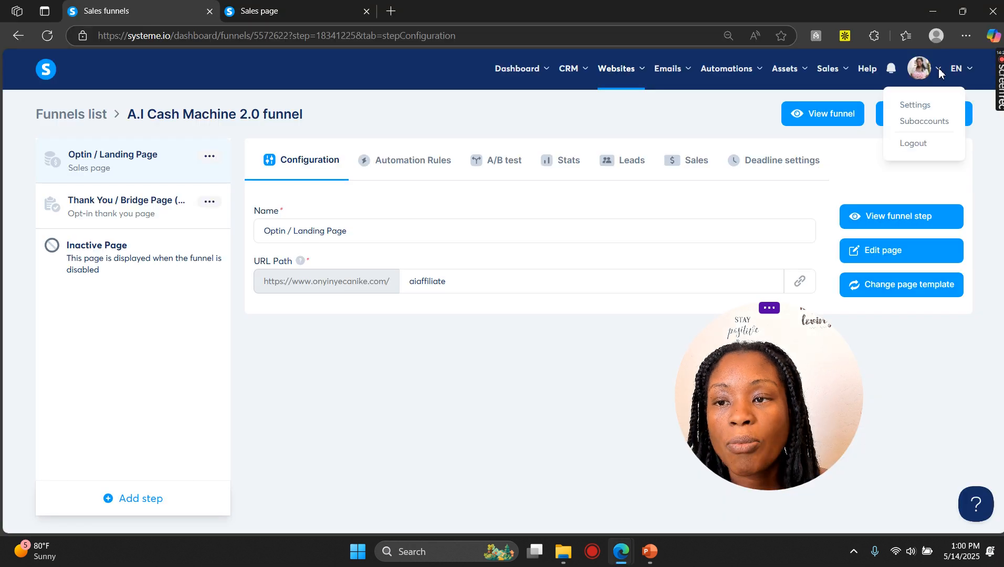
pyautogui.click(918, 111)
pyautogui.click(68, 288)
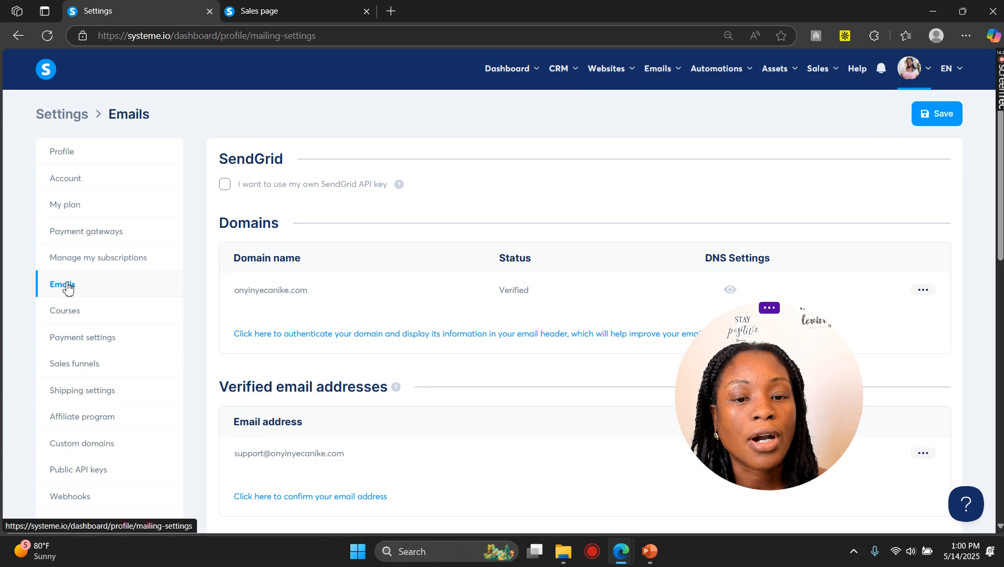
pyautogui.scroll(-1, 352, 242)
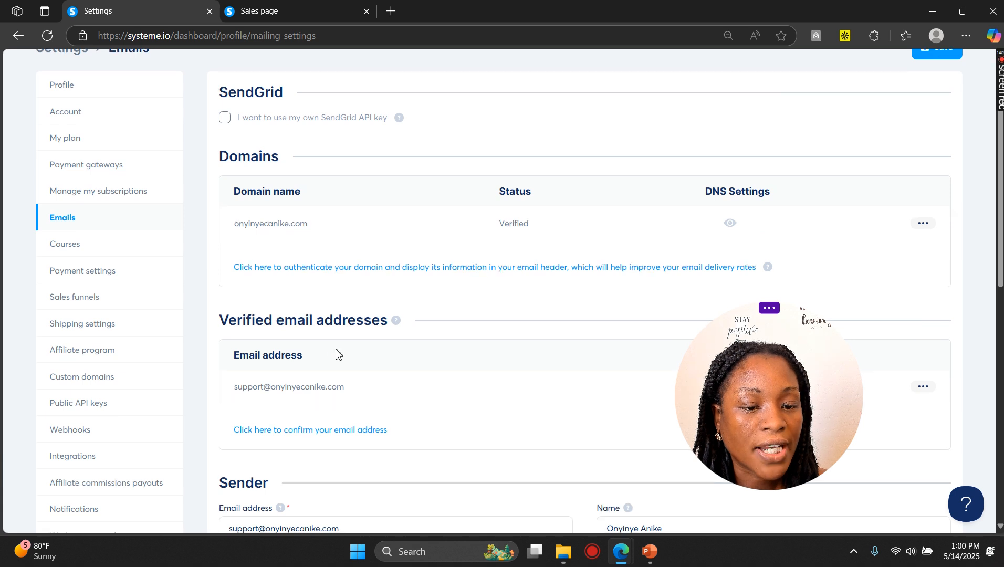
pyautogui.scroll(-1, 338, 352)
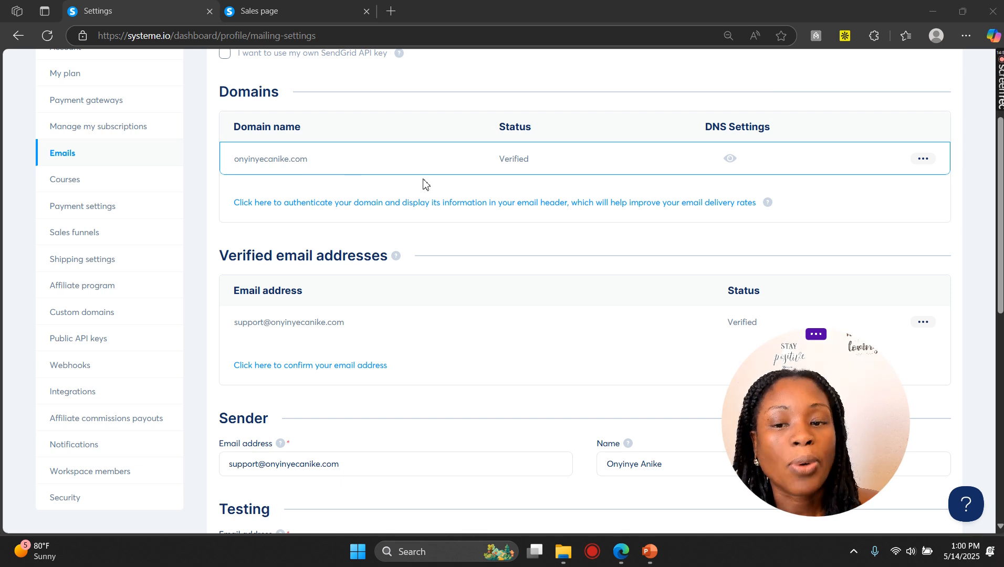
# Step: Browse the help widget's suggested articles on connecting and authenticating a domain, close it, and return to the email settings
pyautogui.click(968, 507)
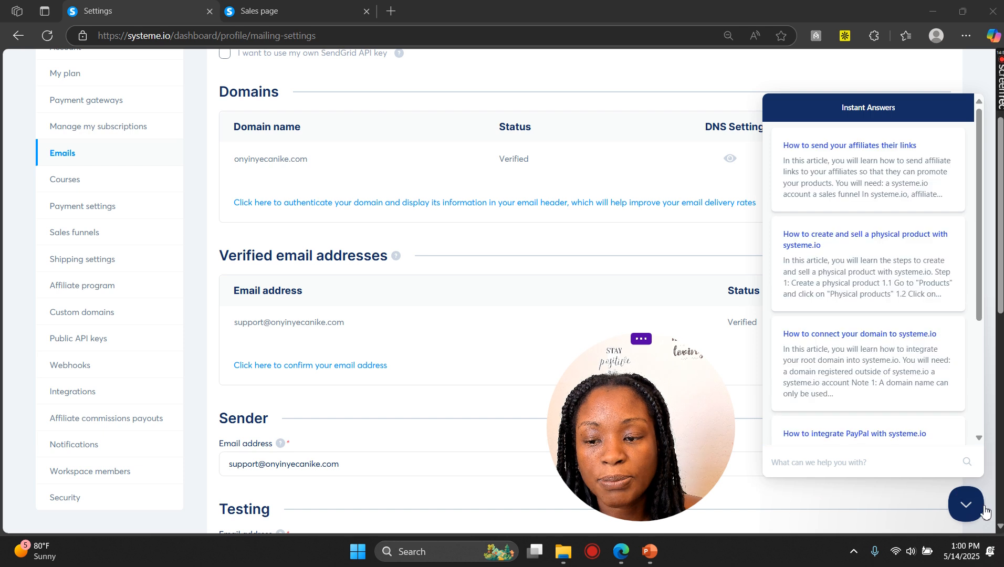
pyautogui.scroll(-4, 905, 310)
pyautogui.scroll(4, 903, 286)
pyautogui.scroll(3, 902, 288)
pyautogui.scroll(-4, 901, 302)
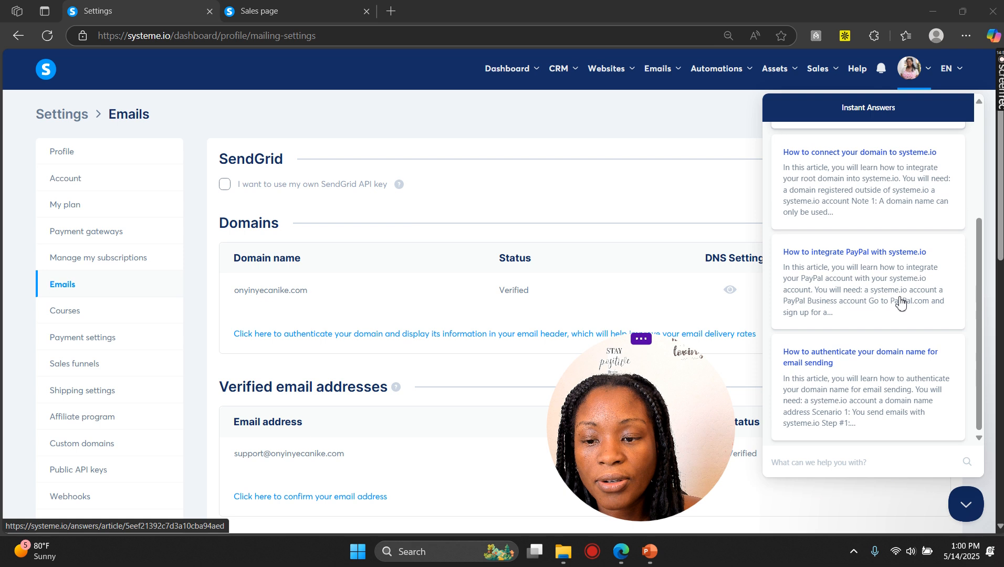
pyautogui.click(813, 468)
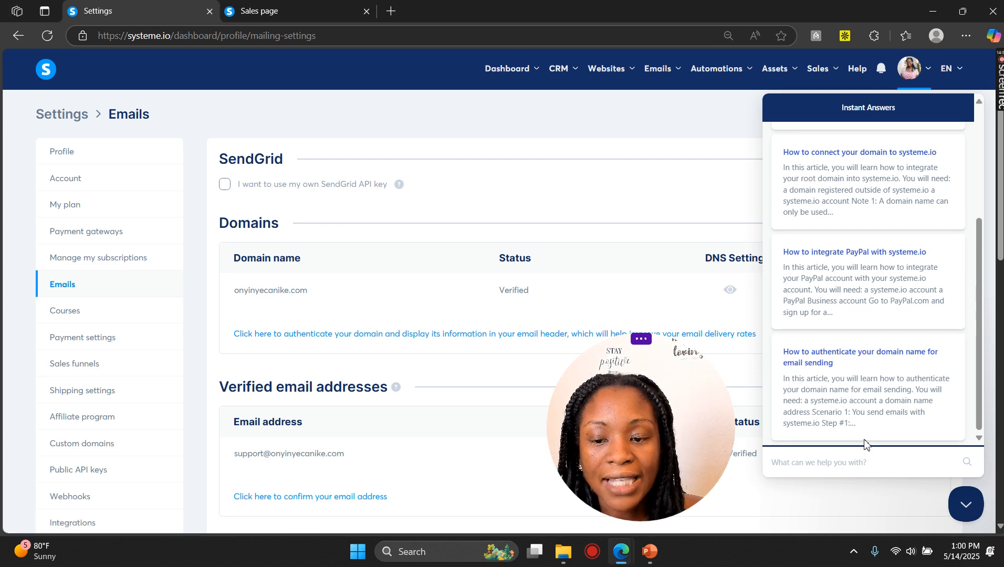
pyautogui.click(966, 505)
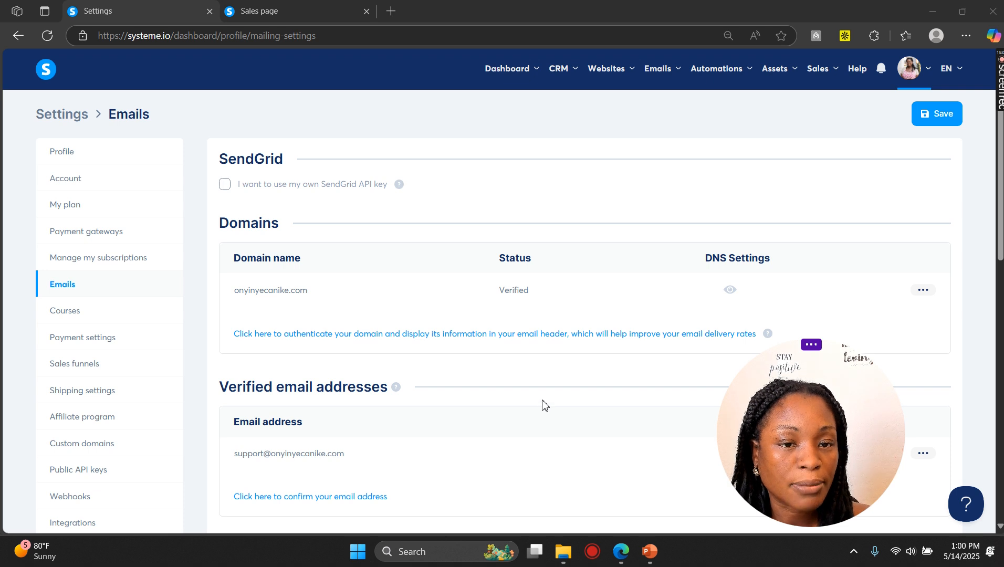
pyautogui.scroll(-1, 520, 386)
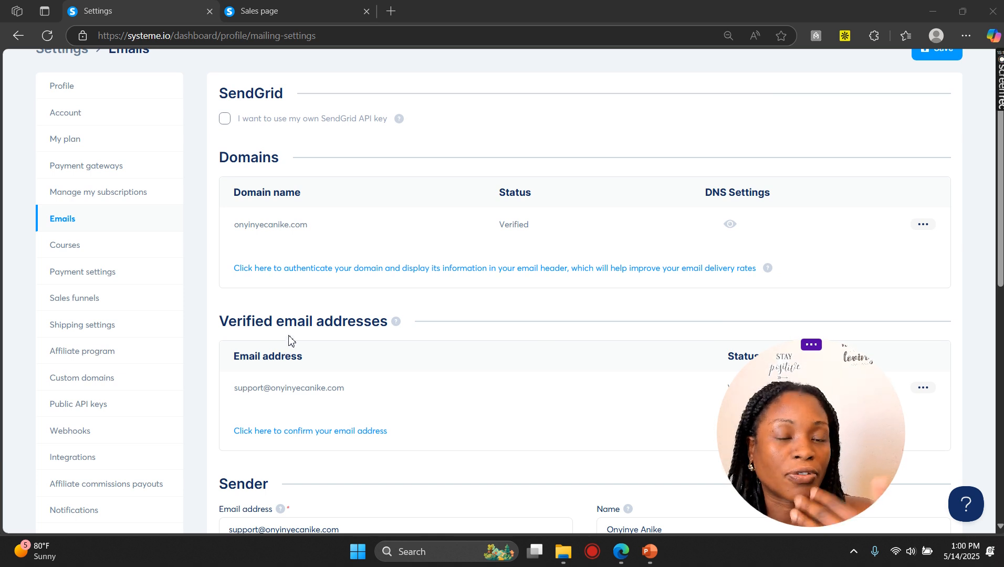
# Step: Switch to the PowerPoint presentation and show the "Course Overview" slide, number 31
pyautogui.click(650, 552)
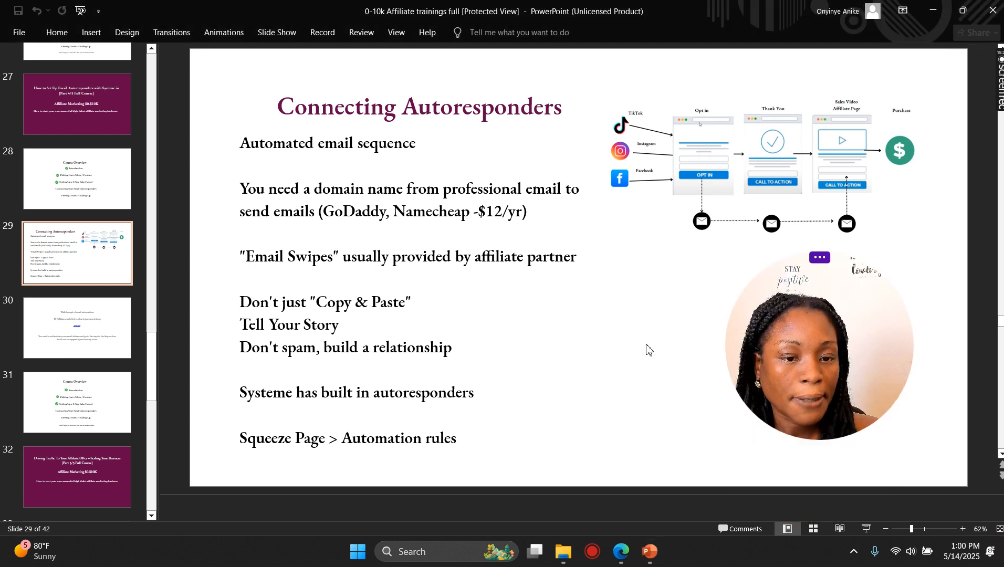
pyautogui.click(87, 399)
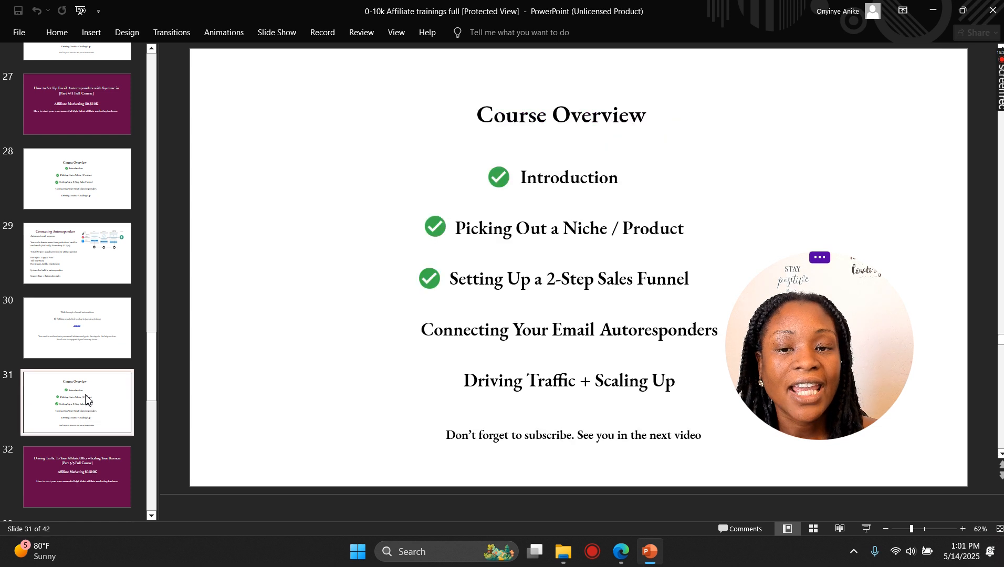